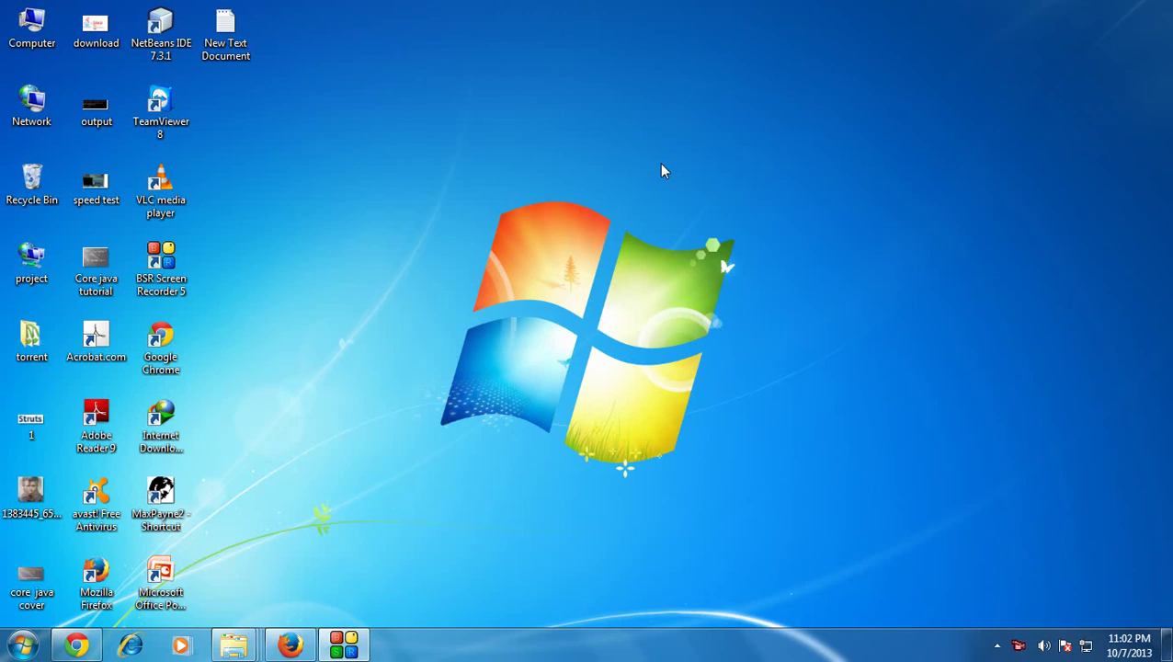
right_click(665, 171)
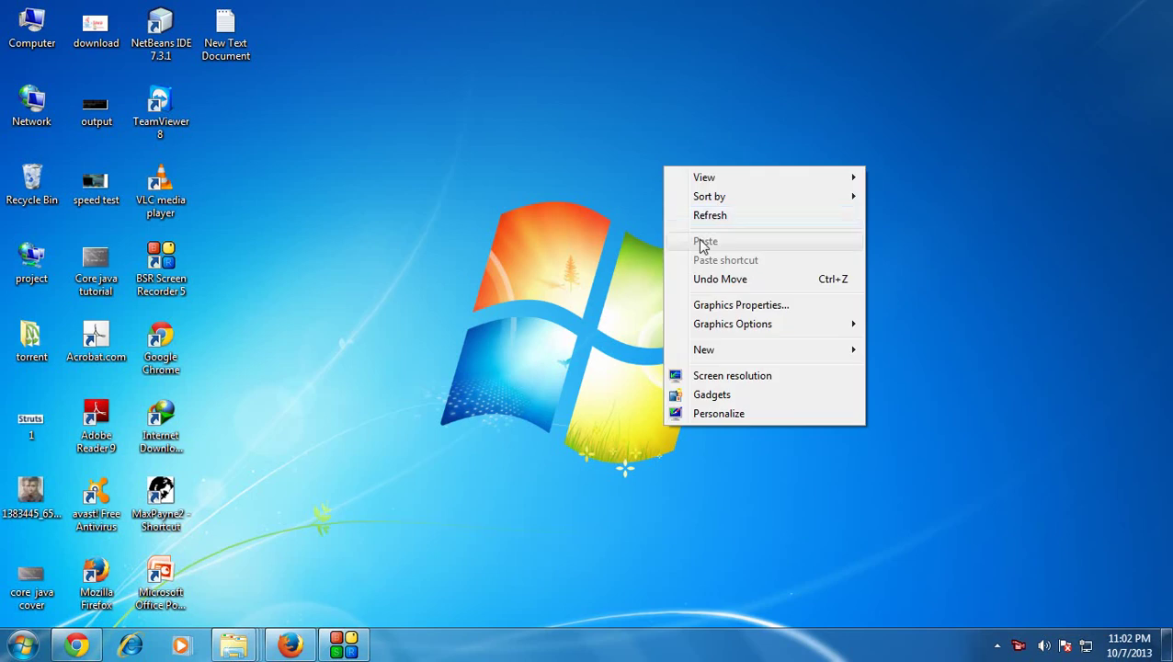
click(708, 217)
right_click(664, 175)
click(695, 221)
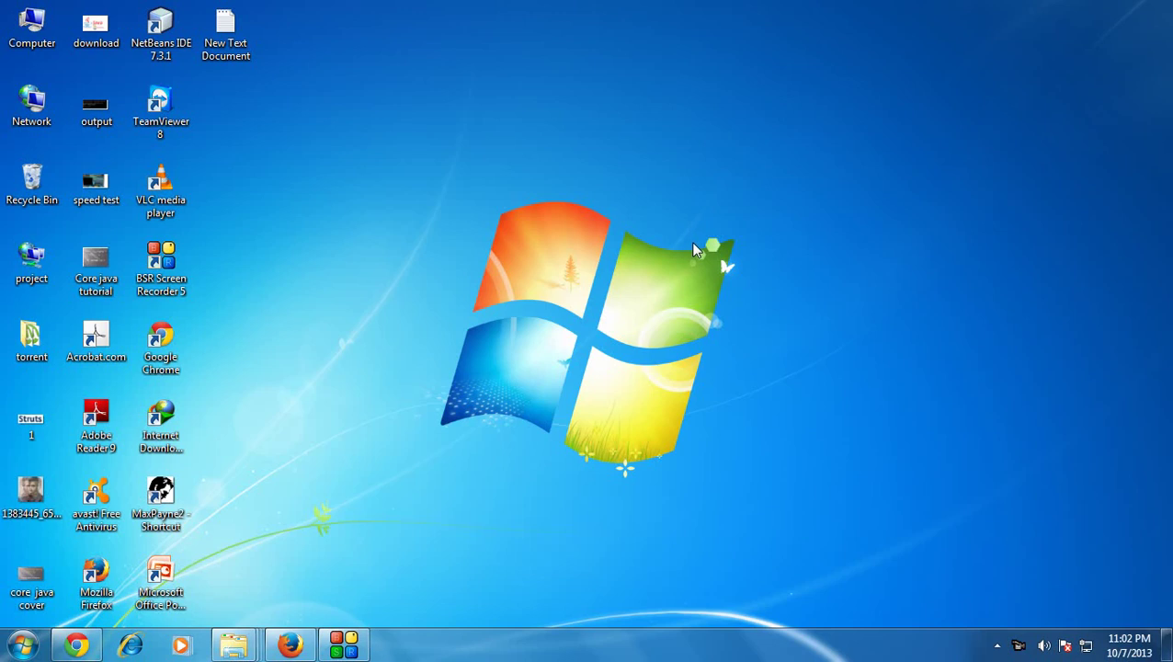
right_click(541, 155)
click(569, 206)
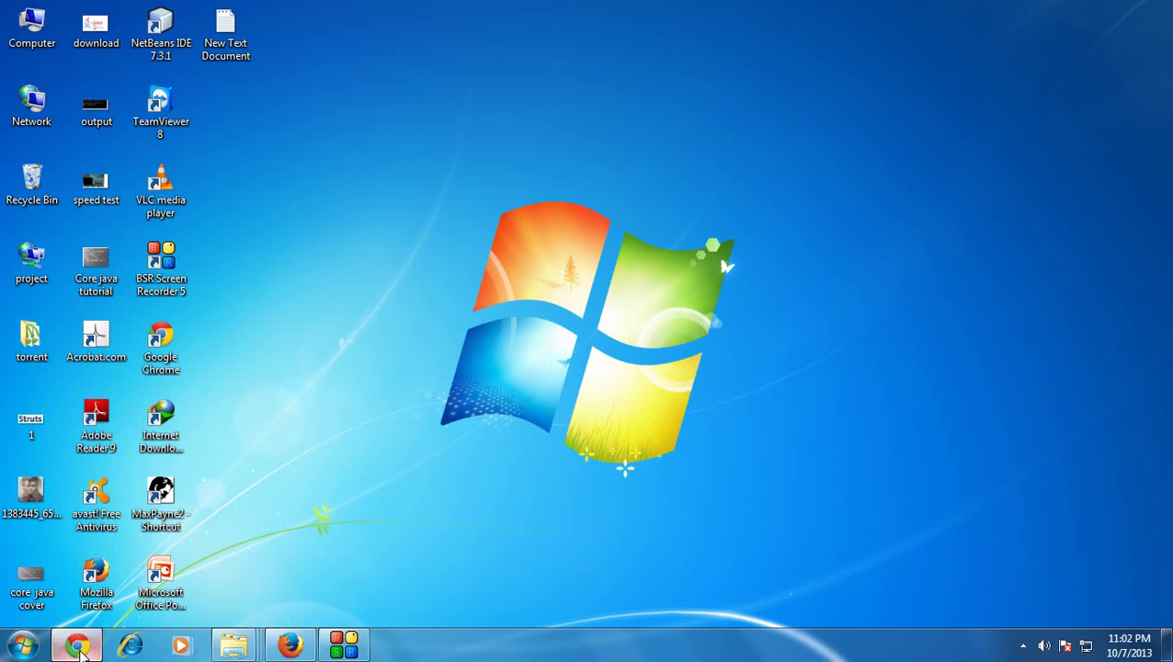
- Switch to Chrome, search Google for "wamp server download" and open the download section of the official WampServer site
click(76, 644)
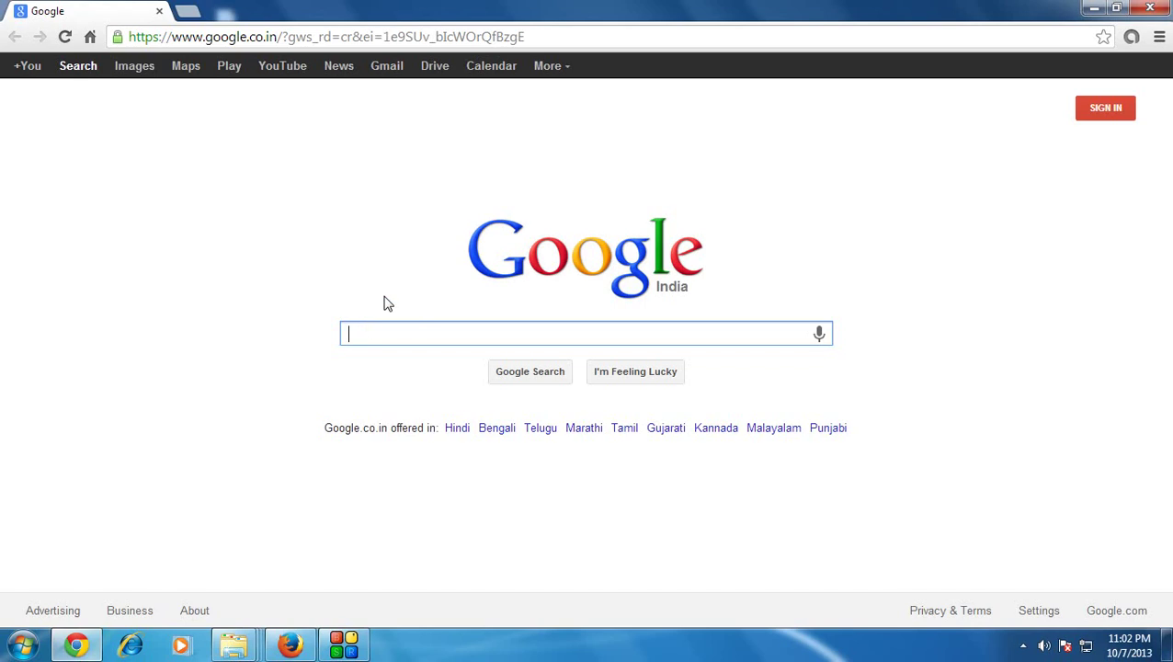
text(wamp )
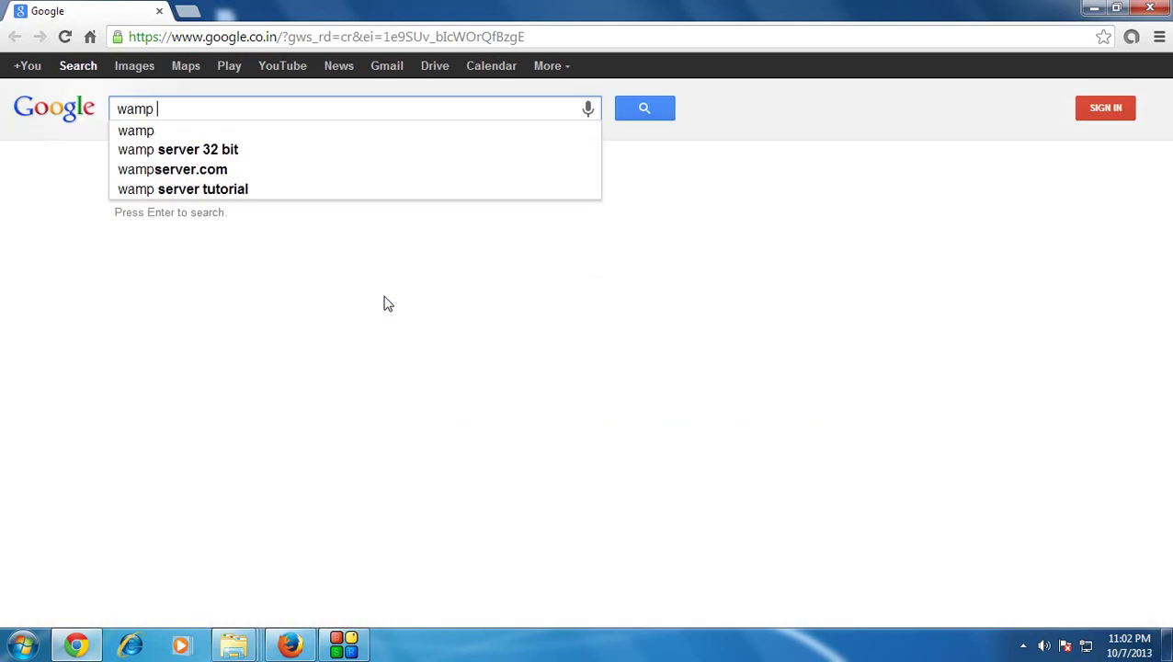
text(serve)
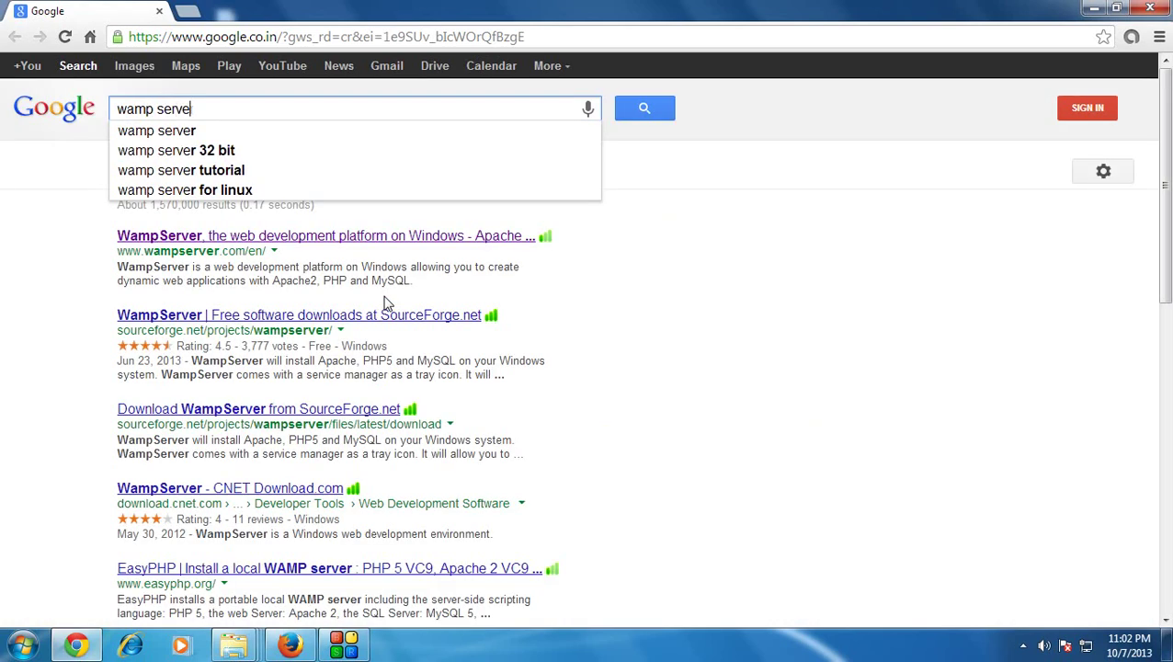
text(r d)
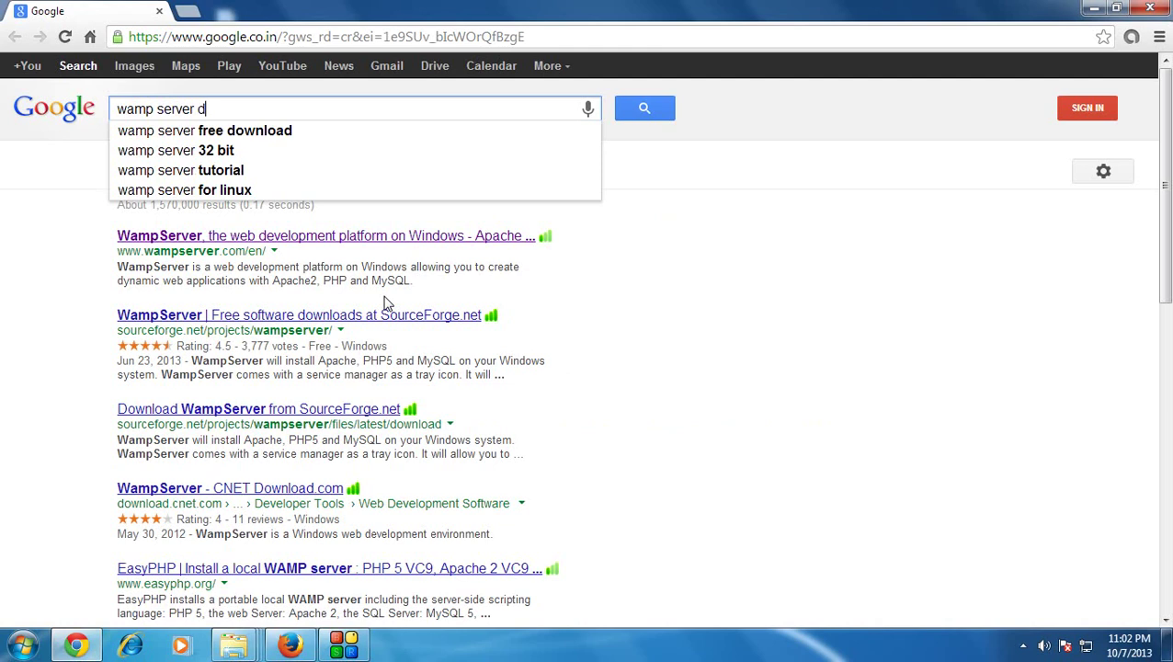
text(ow)
click(258, 136)
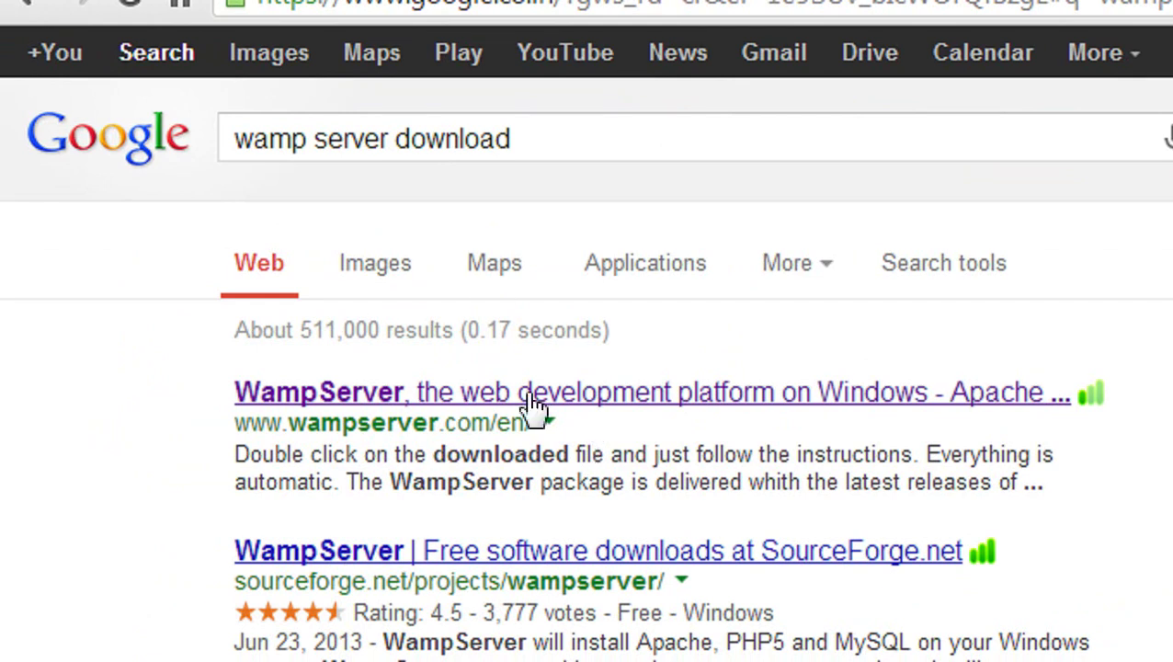
click(403, 404)
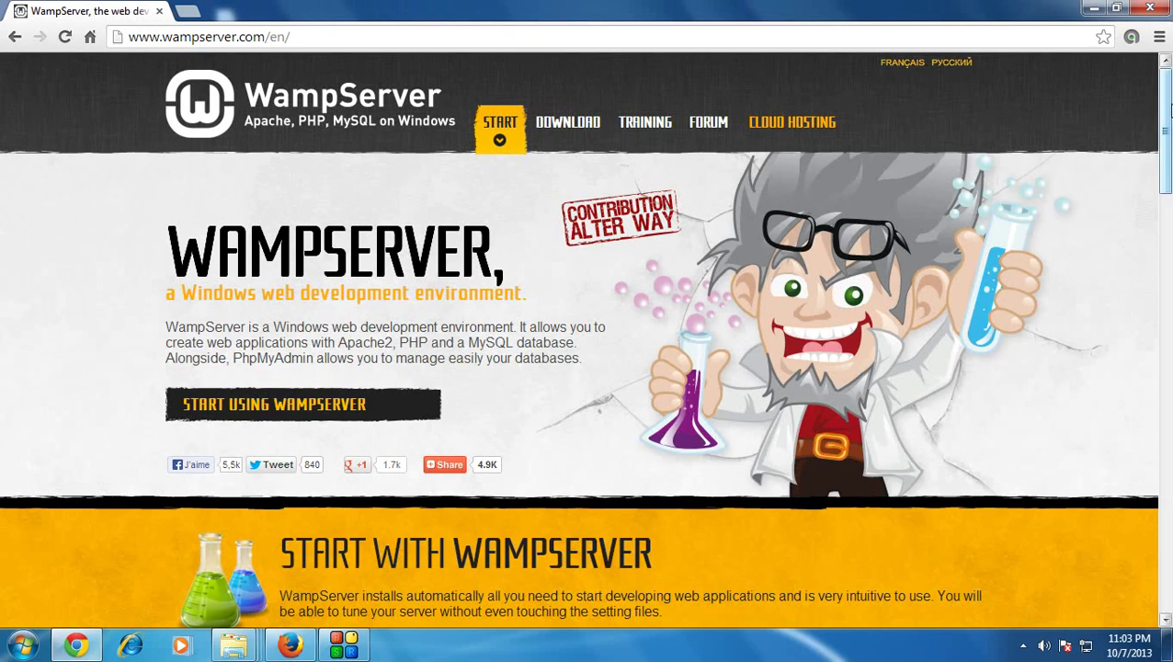
drag(1168, 100, 1168, 323)
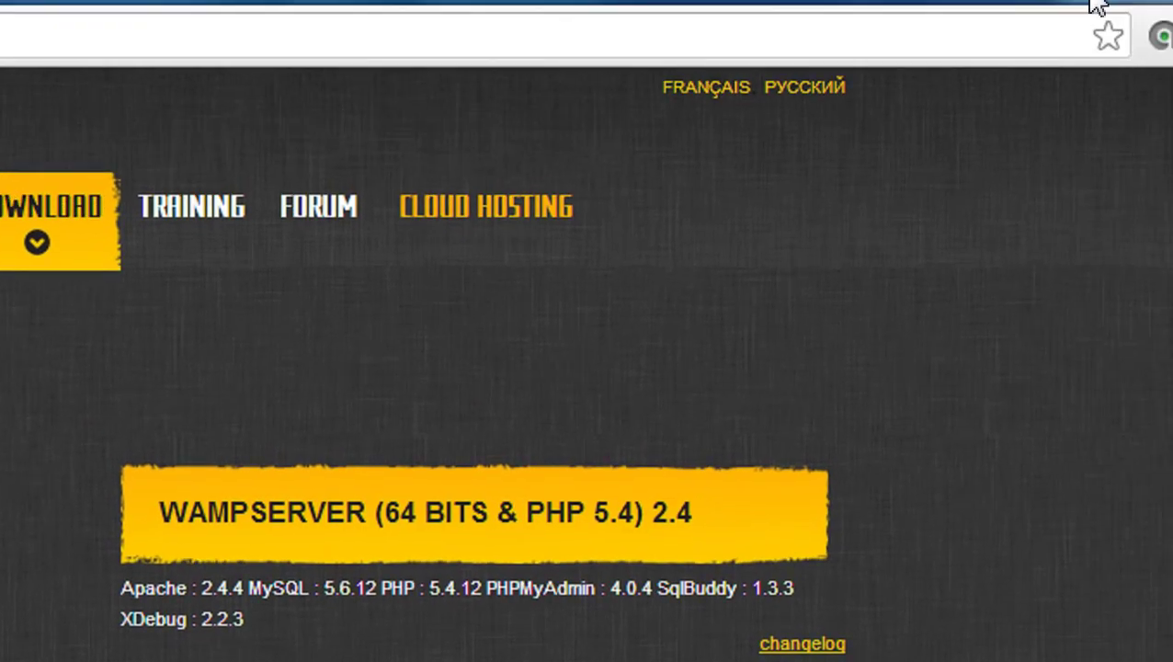
- Open the computer's system properties to check the Windows edition and system type, and minimize the window
click(1097, 5)
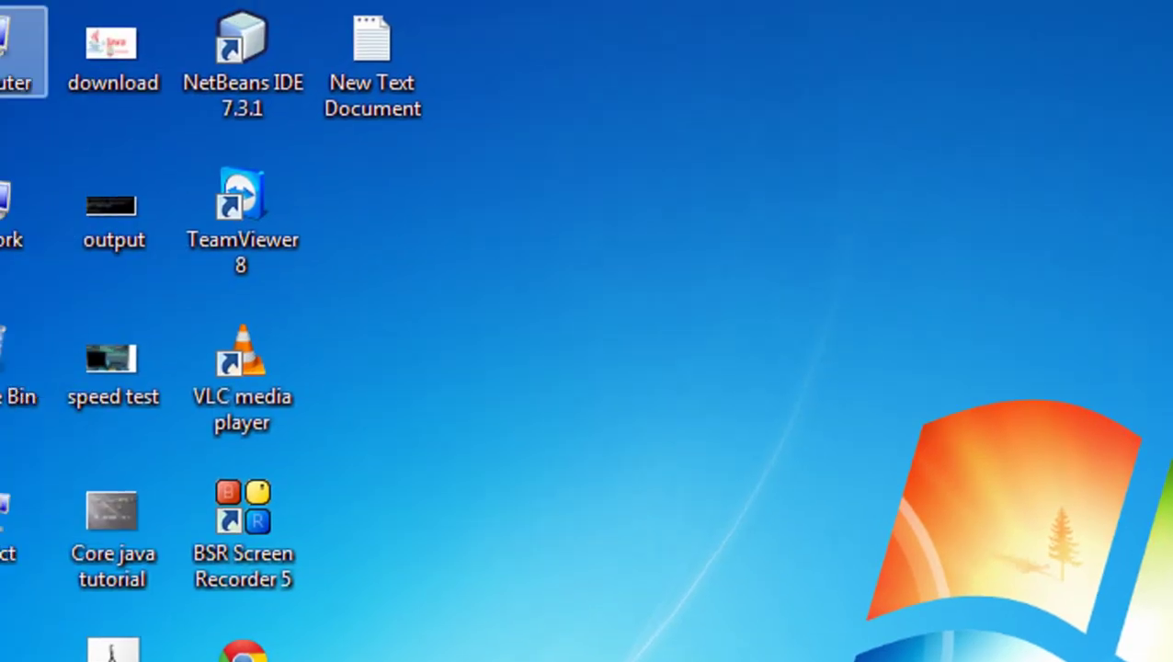
right_click(37, 48)
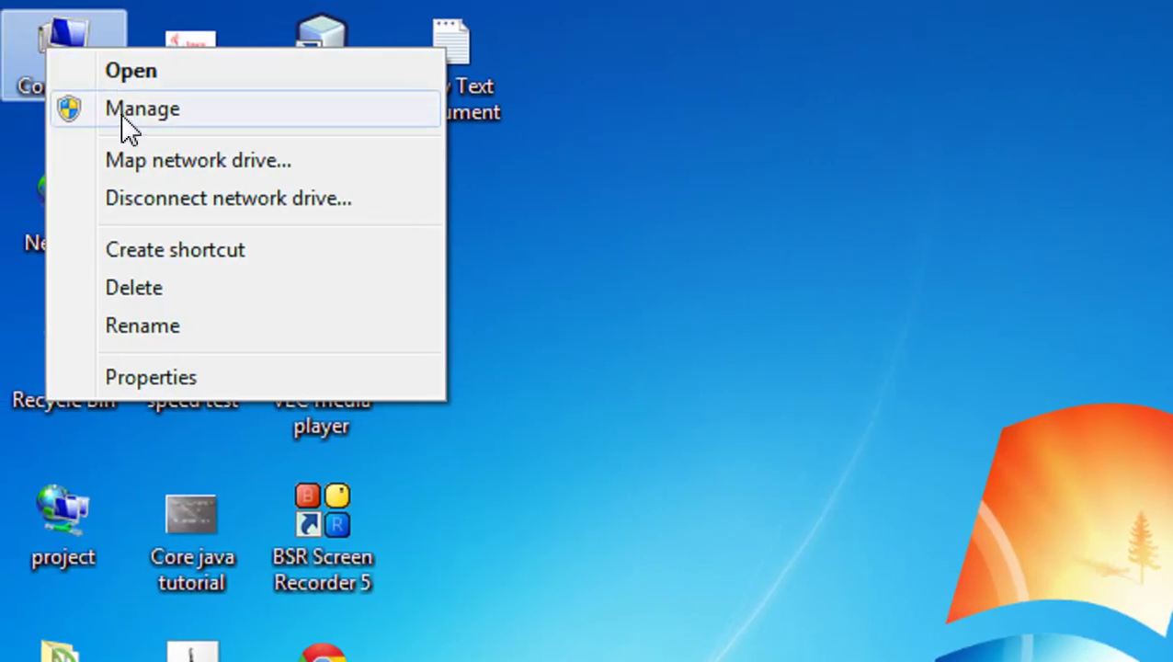
click(144, 384)
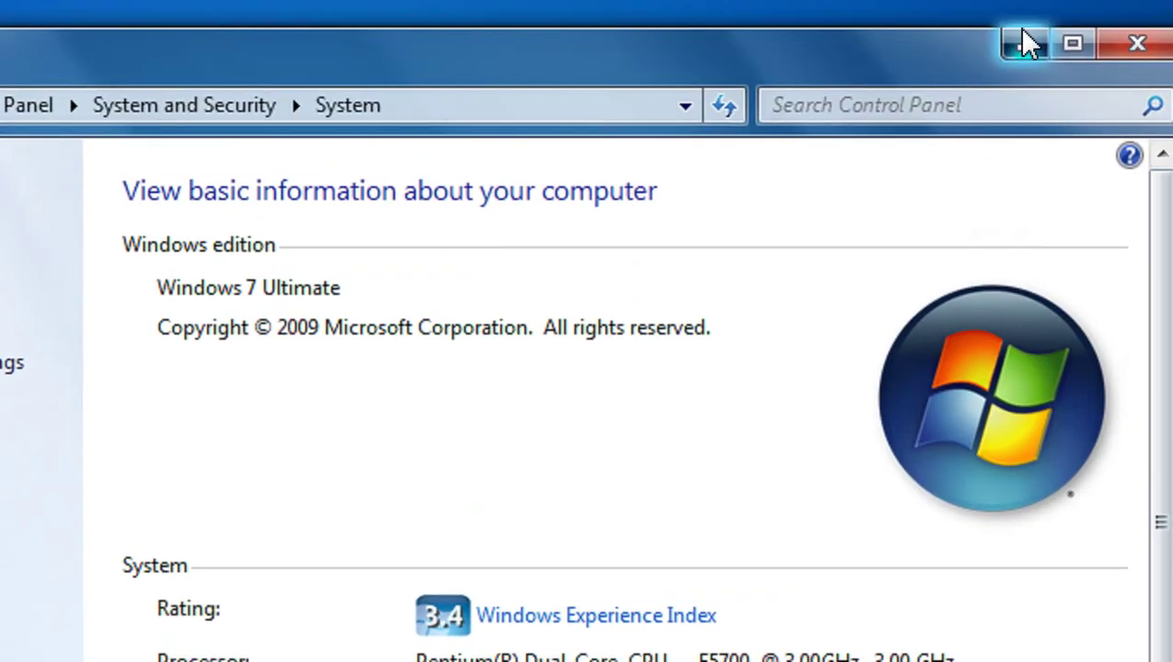
click(1026, 43)
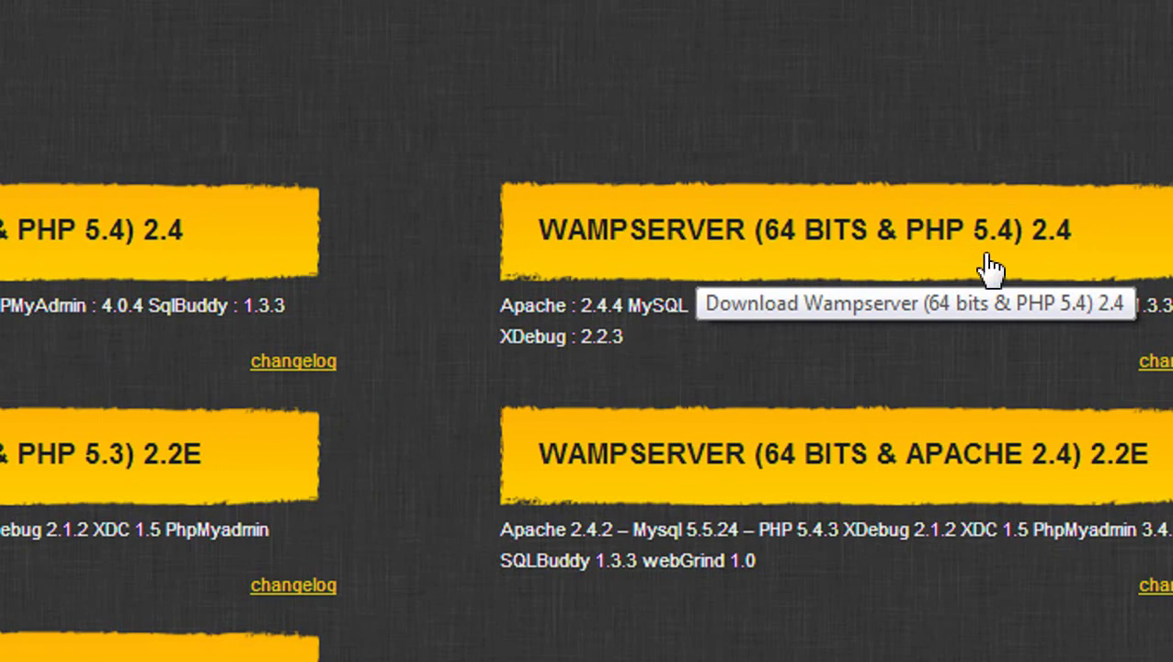
- From the WampServer (64 bits & PHP 5.4) 2.4 download, get the English Visual C++ 2010 SP1 Redistributable Package (x64) and open its download folder
click(832, 262)
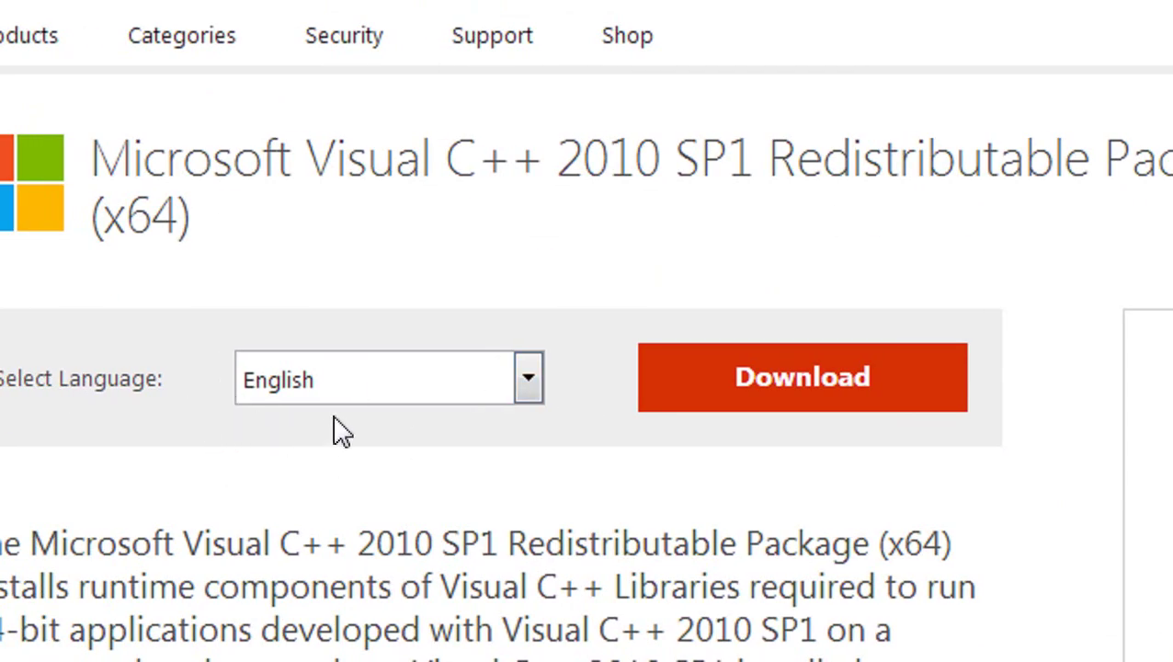
click(766, 386)
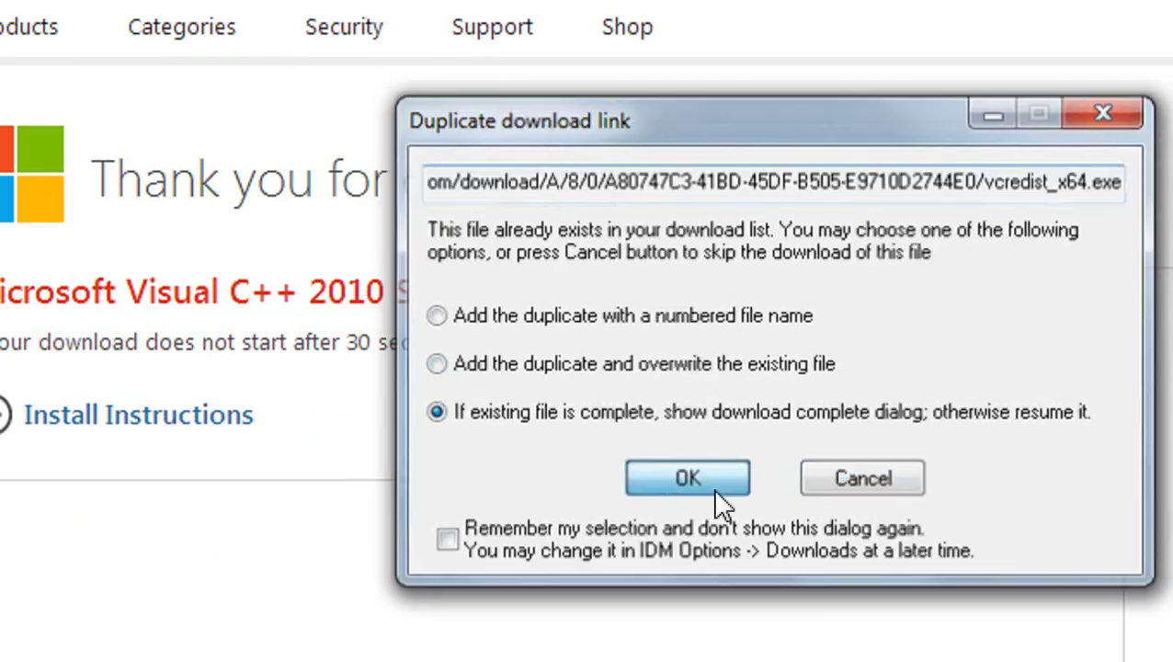
click(685, 487)
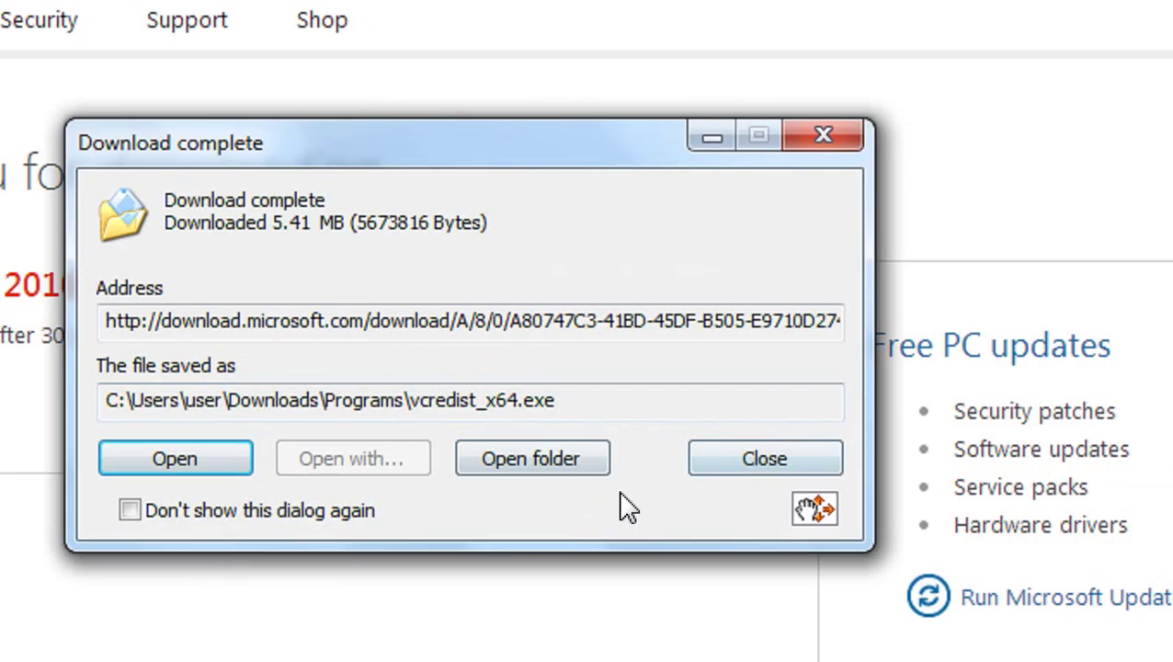
click(834, 464)
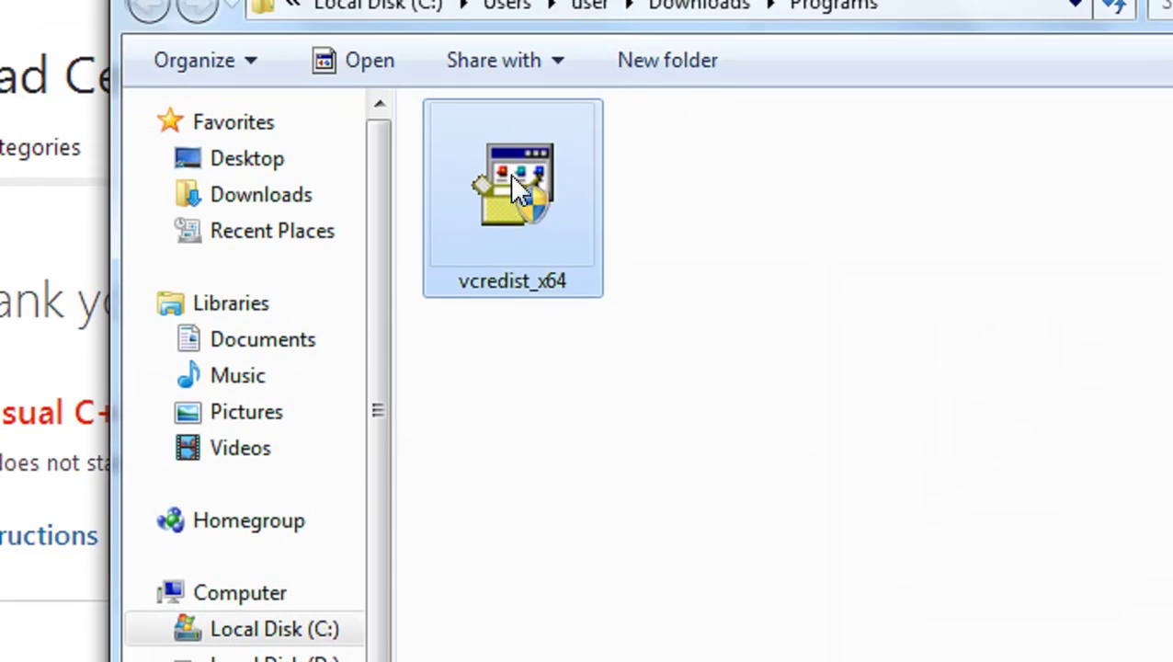
- Launch the vcredist_x64 installer, cancel its repair or remove setup, and close the Programs folder
double_click(519, 201)
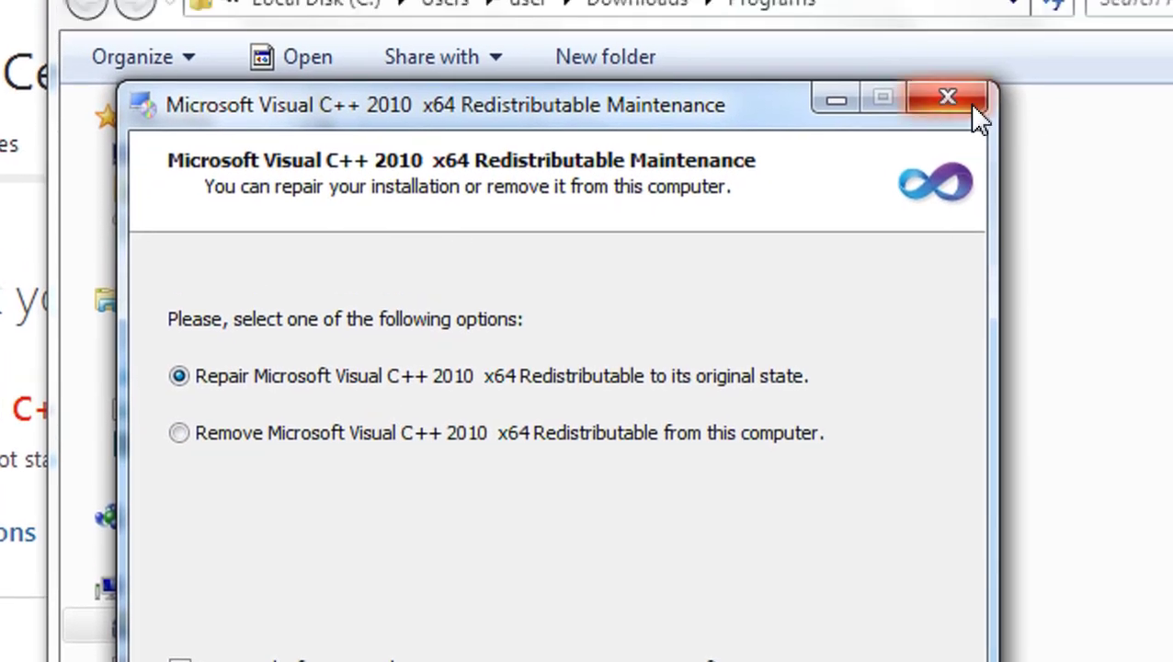
click(974, 72)
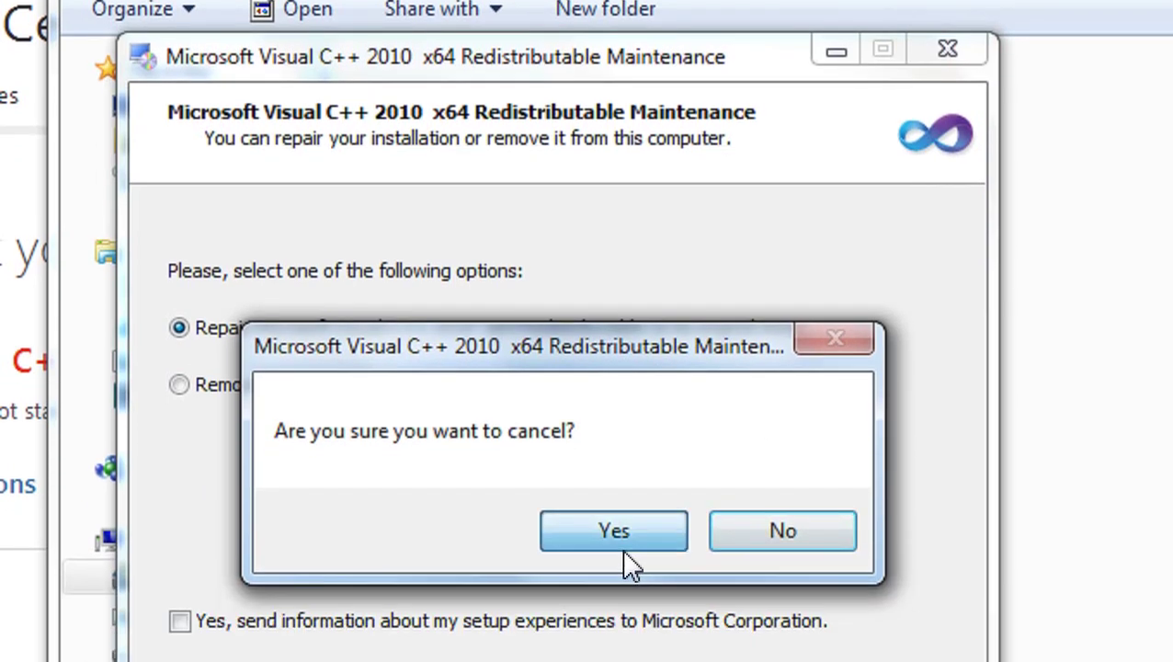
click(625, 575)
click(1072, 42)
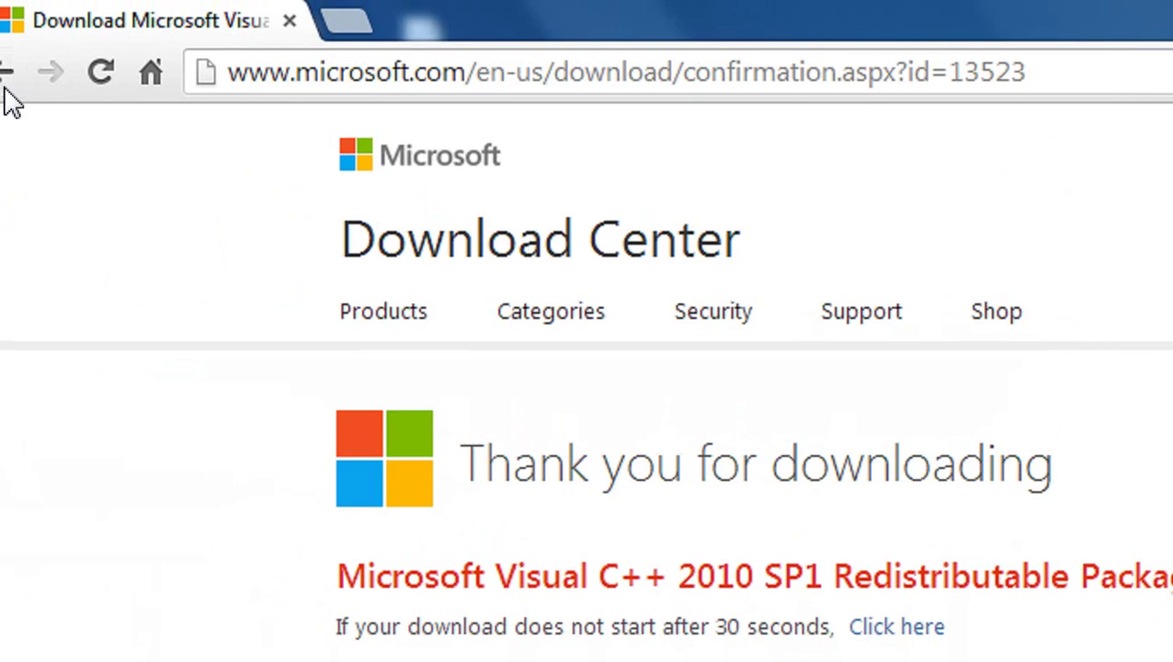
- Return to the WampServer downloads and start downloading WampServer (64 bits & Apache 2.4) 2.2E into the Programs folder
click(26, 76)
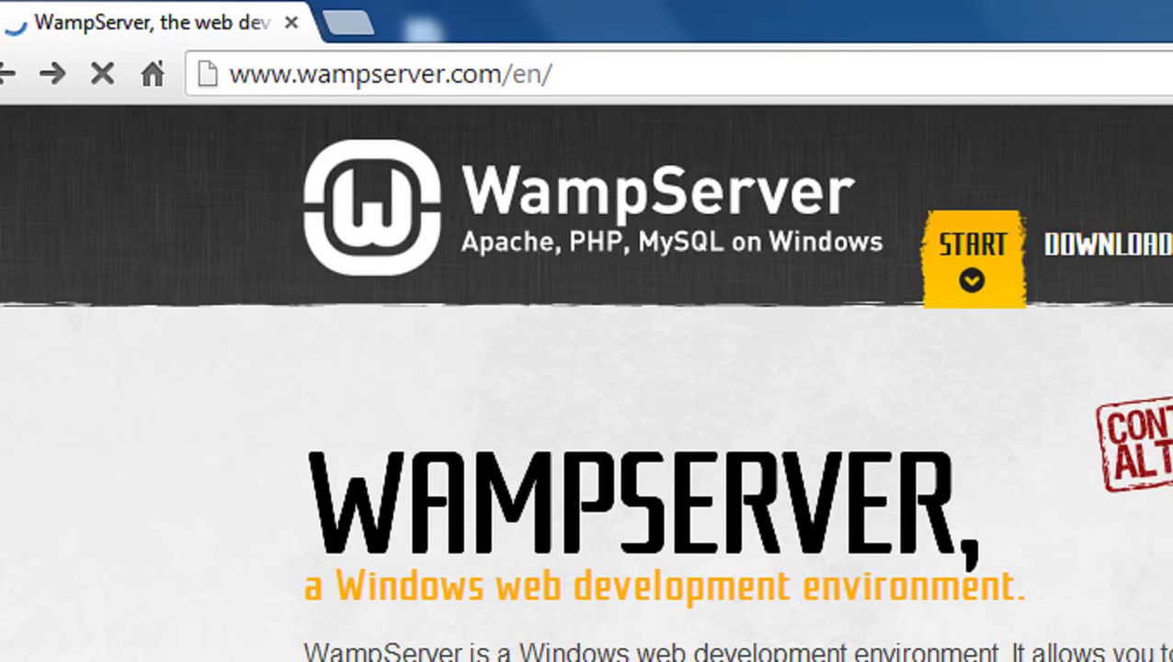
scroll(1149, 561, down, 10)
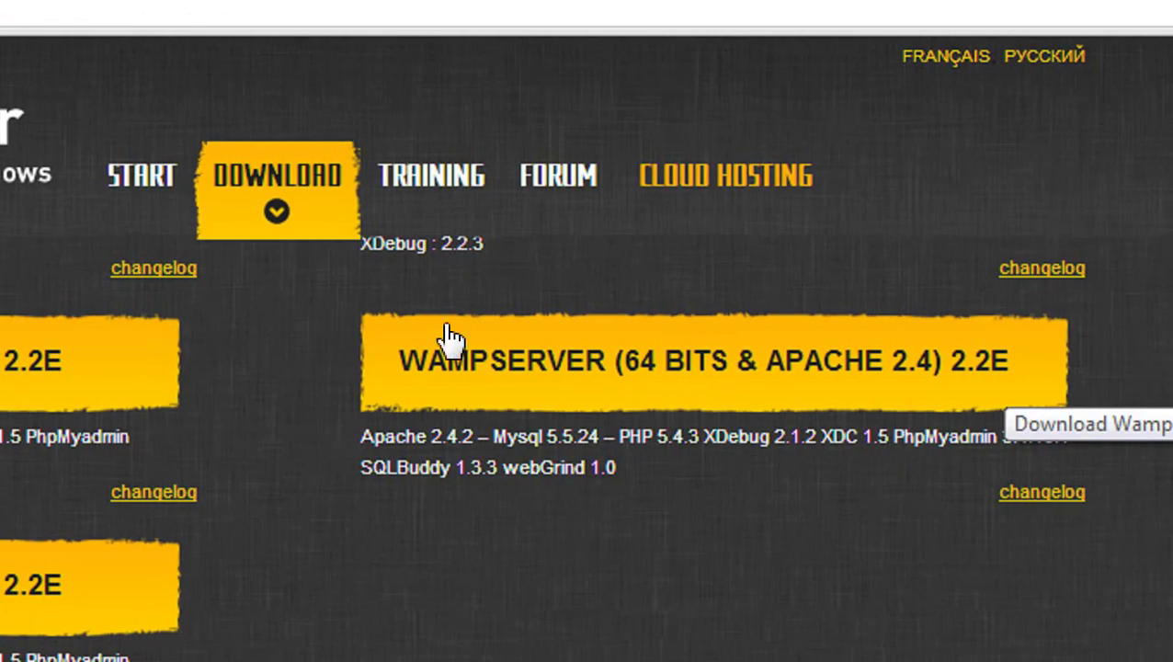
click(708, 398)
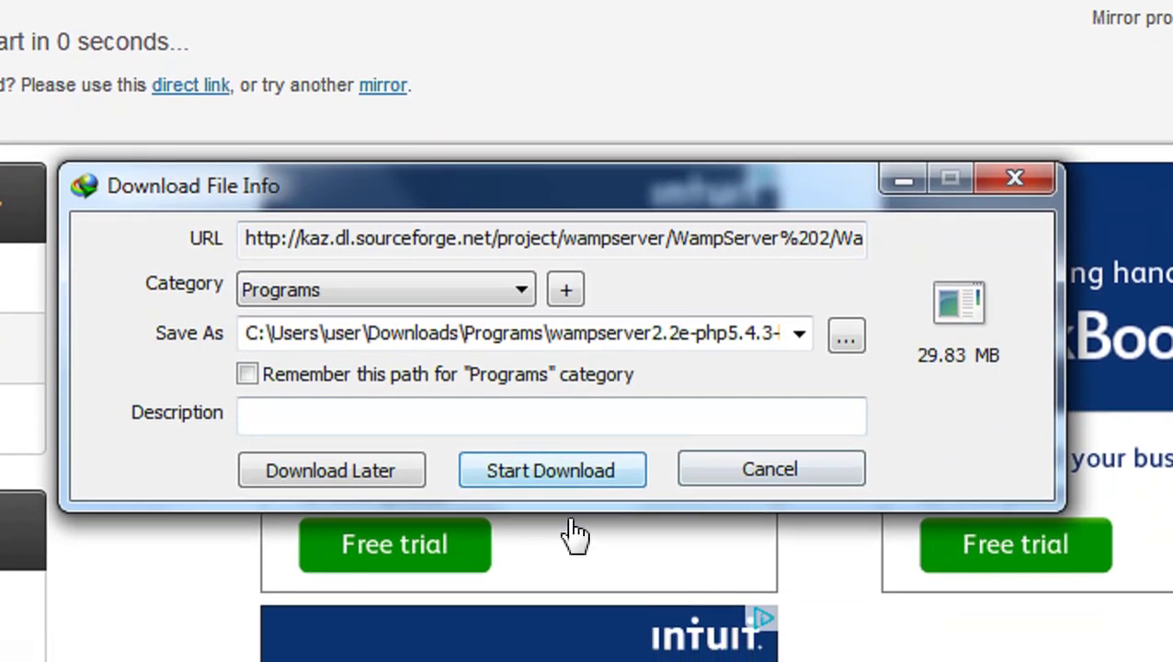
click(579, 467)
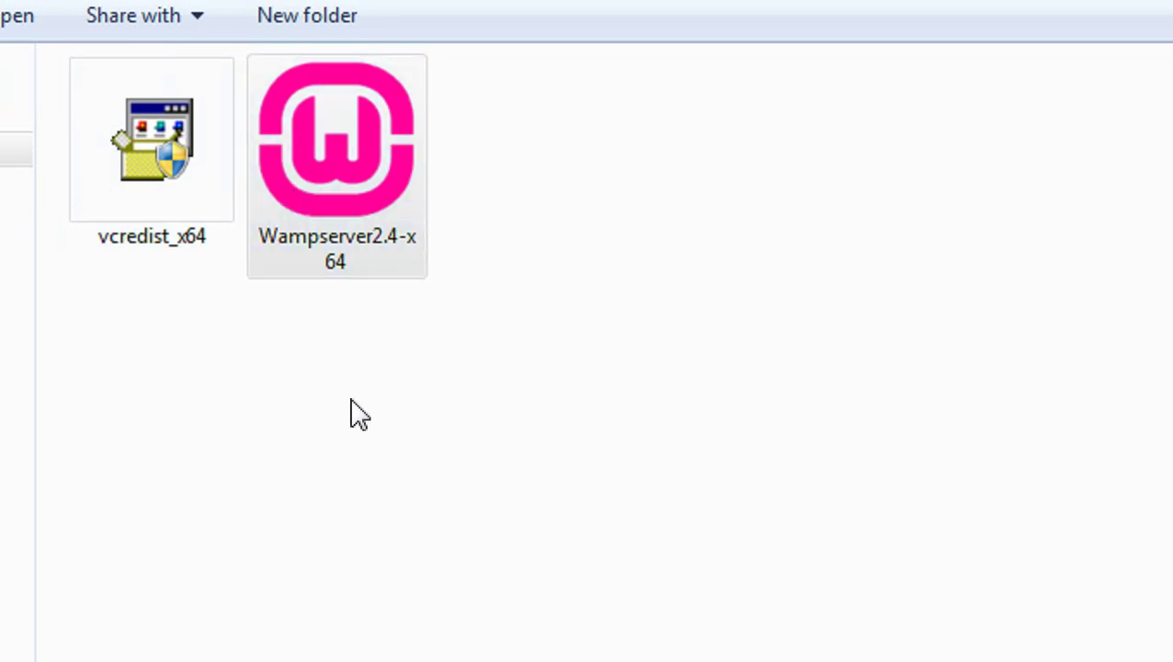
- Run the Wampserver2.4-x64 installer from the Programs folder and accept its license agreement
click(406, 210)
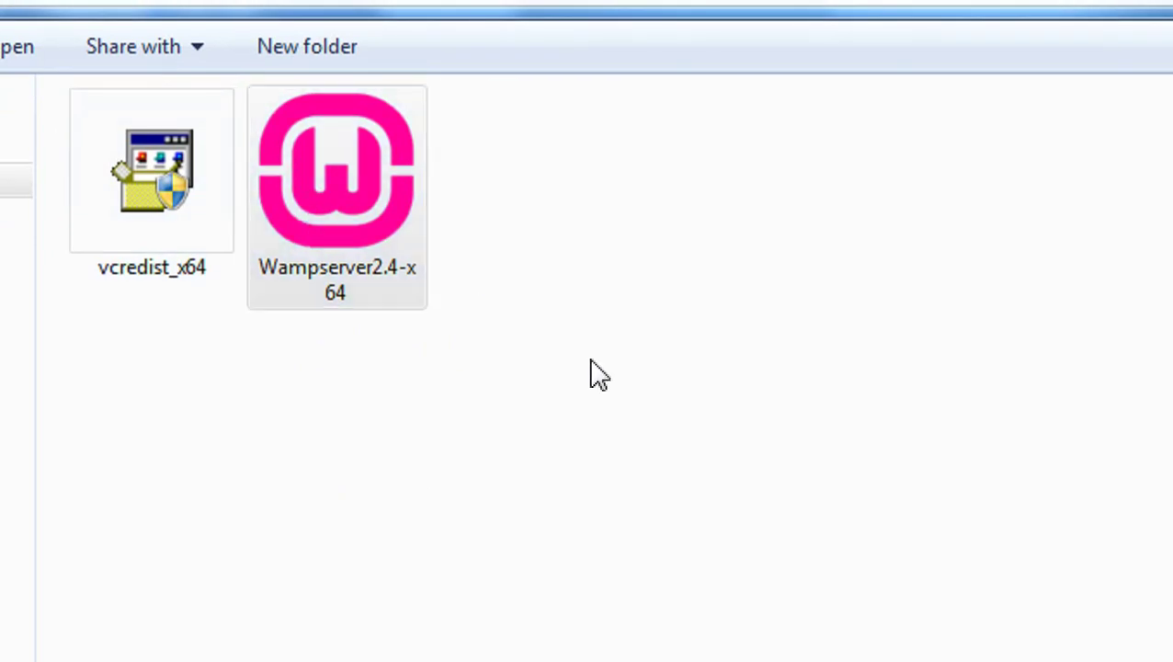
double_click(292, 171)
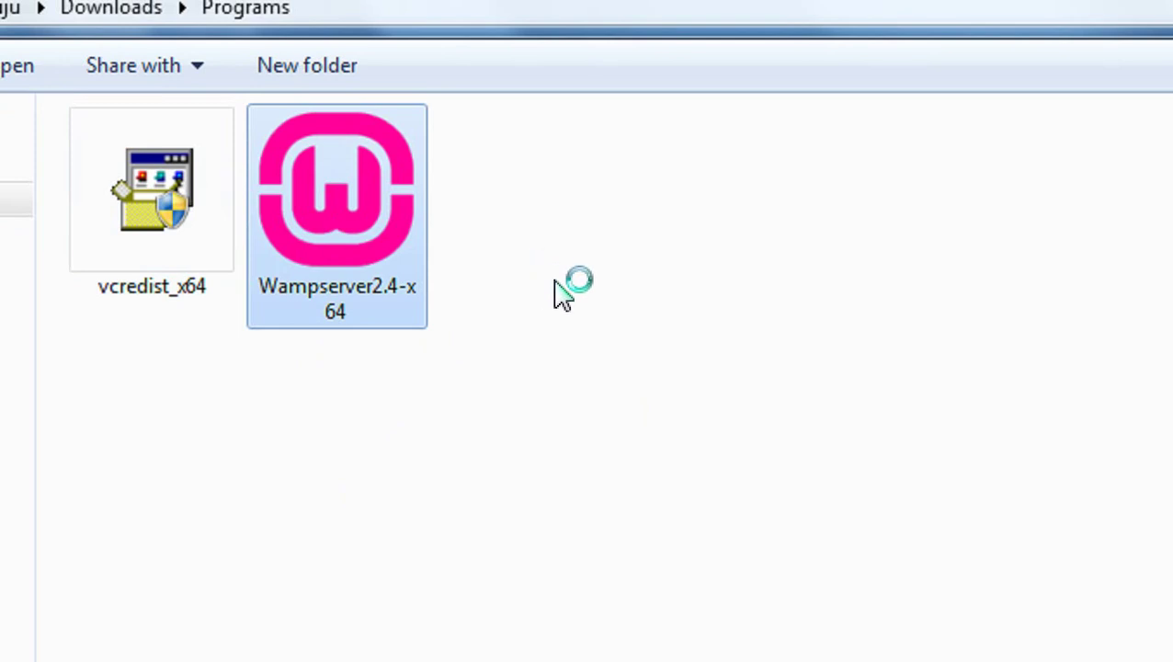
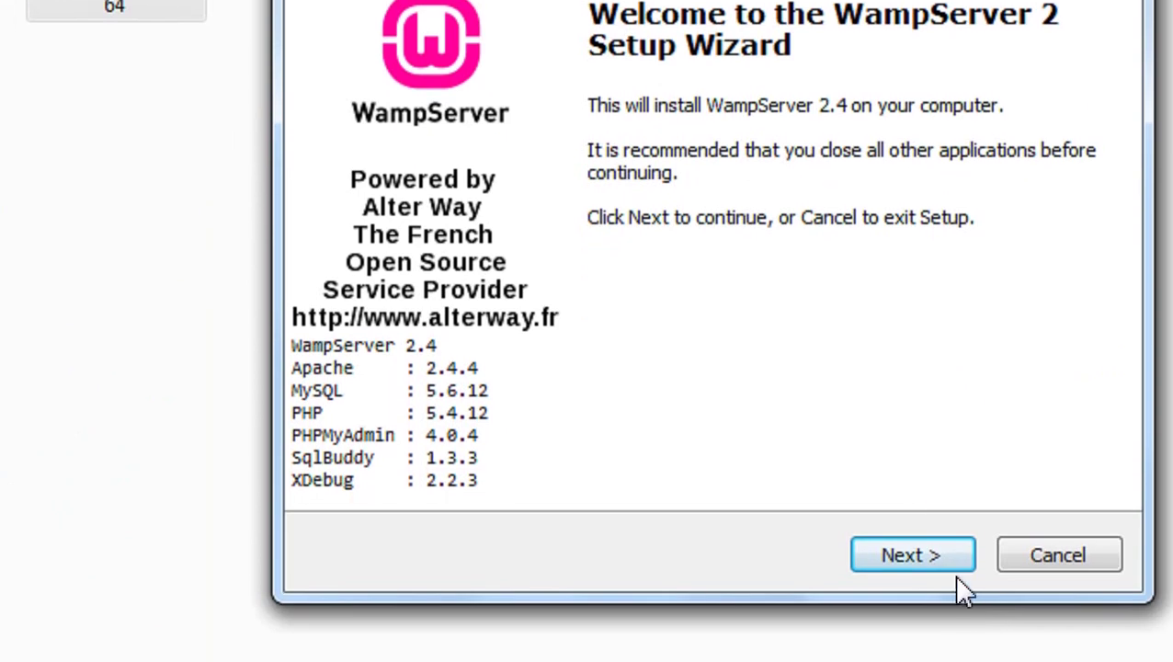
click(903, 636)
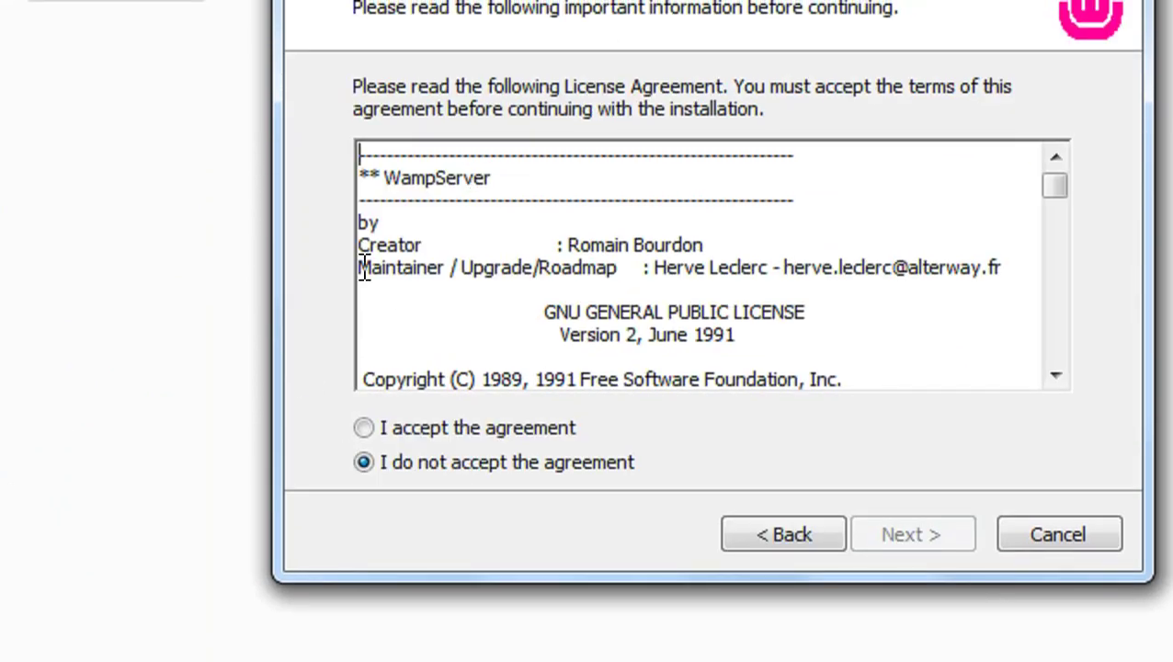
click(363, 434)
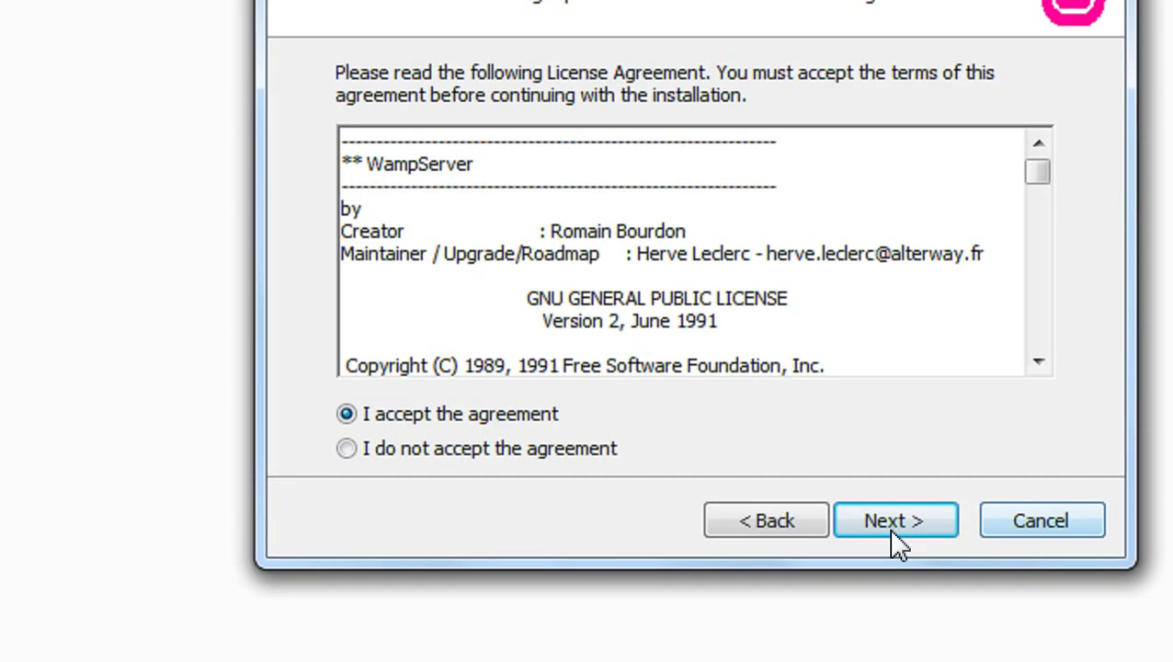
click(910, 535)
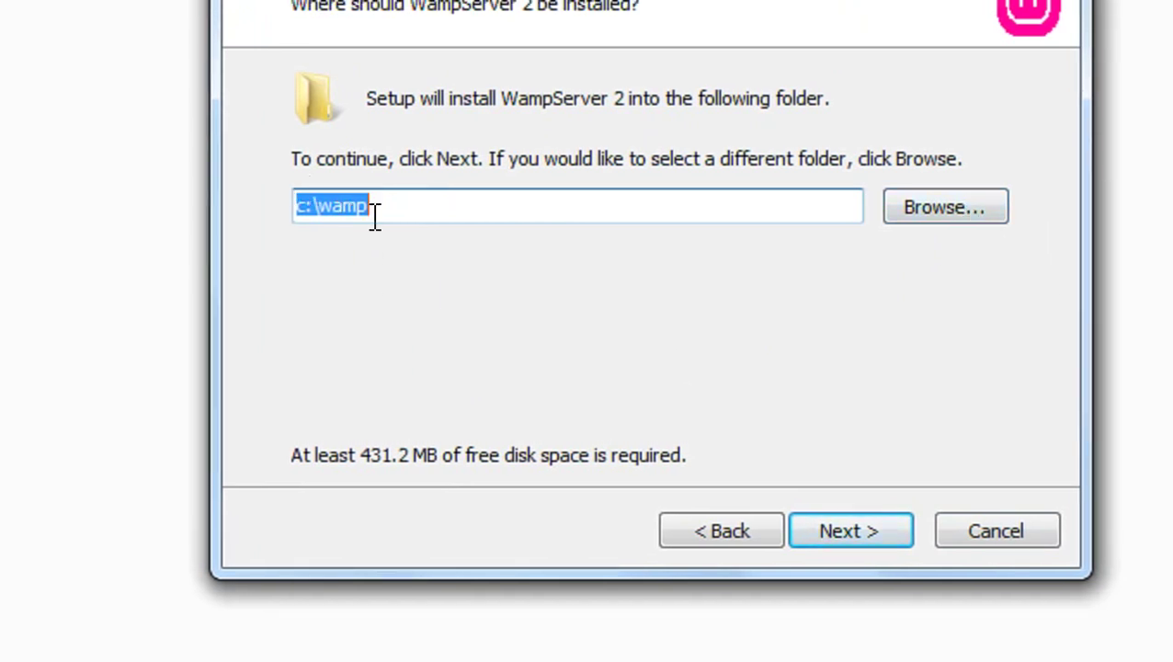
- Set c:\wamp as the WampServer destination folder and agree to install into the existing folder
click(385, 212)
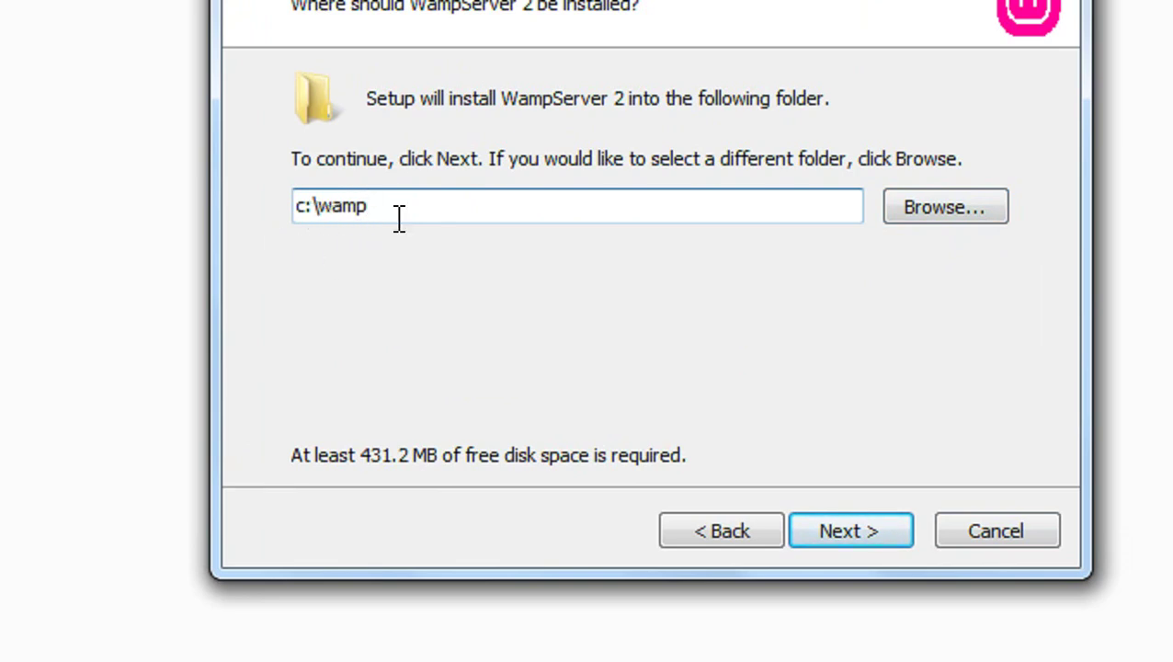
click(811, 532)
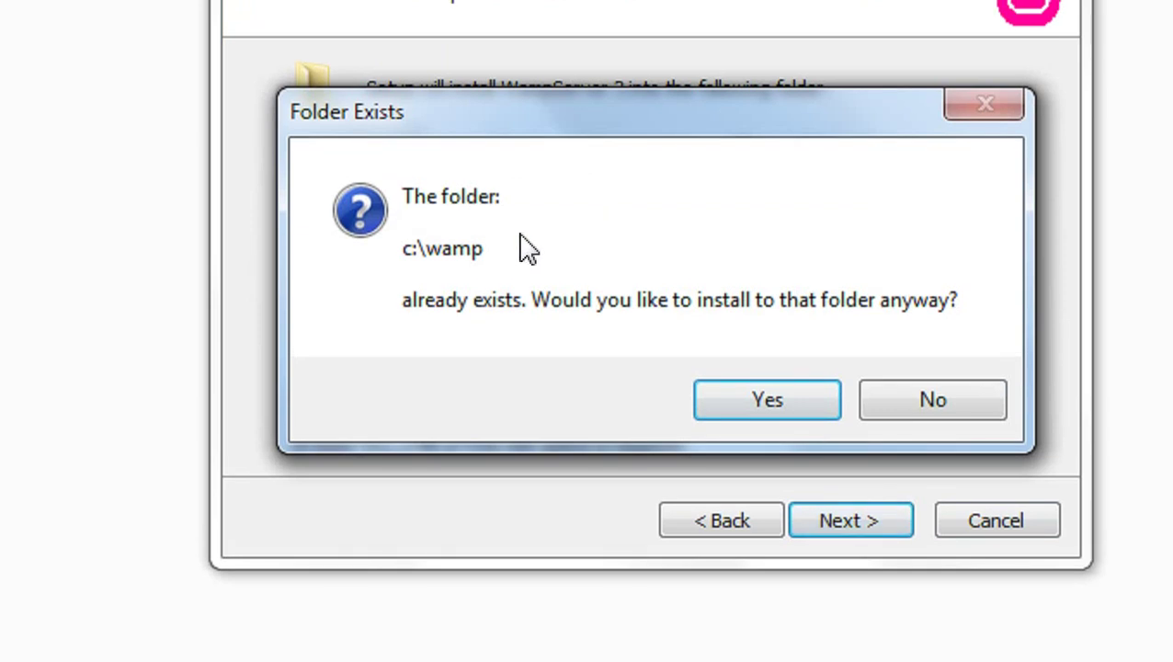
drag(524, 130, 445, 110)
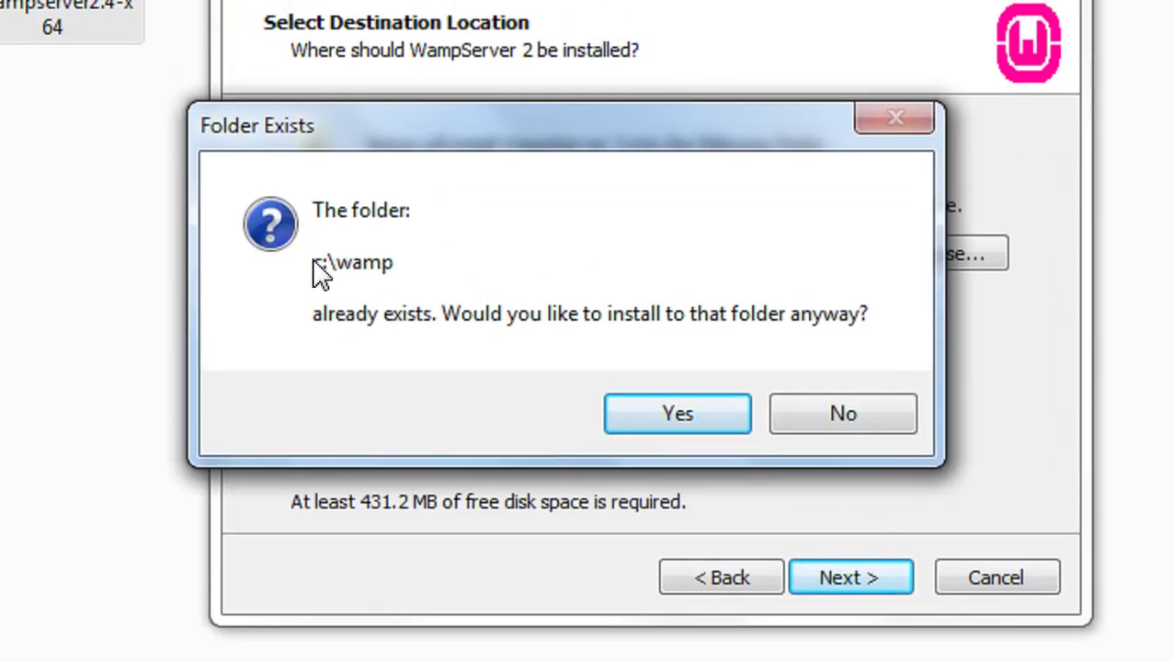
click(688, 425)
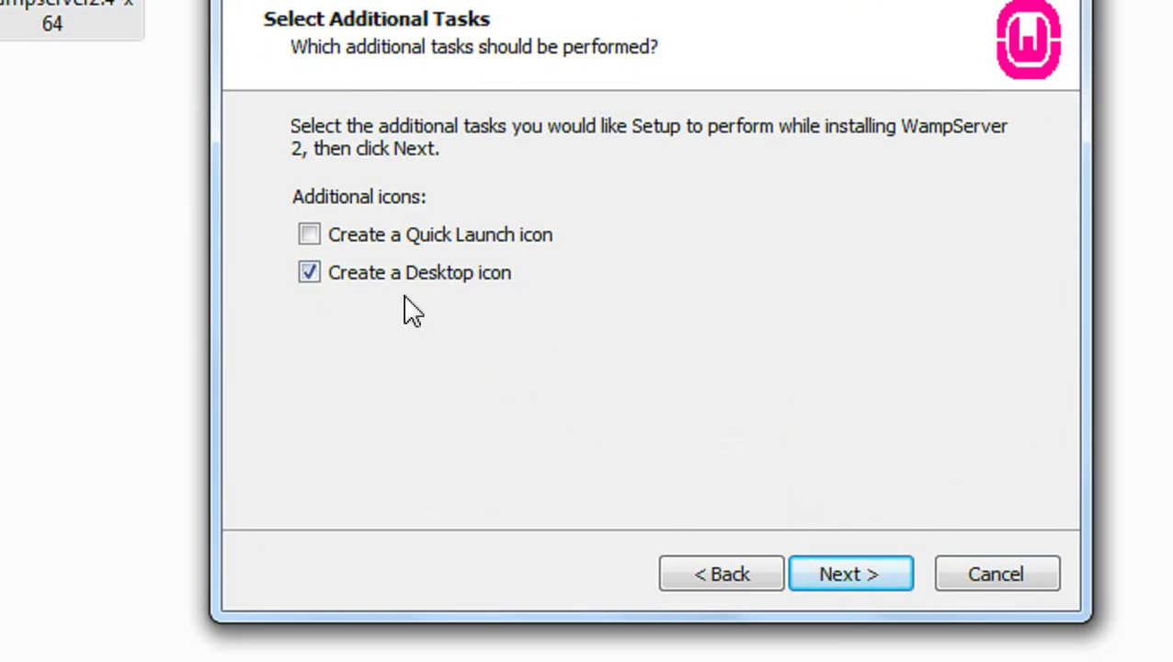
- Accept the desktop icon as the only additional task and start the WampServer 2 installation into c:\wamp
click(846, 573)
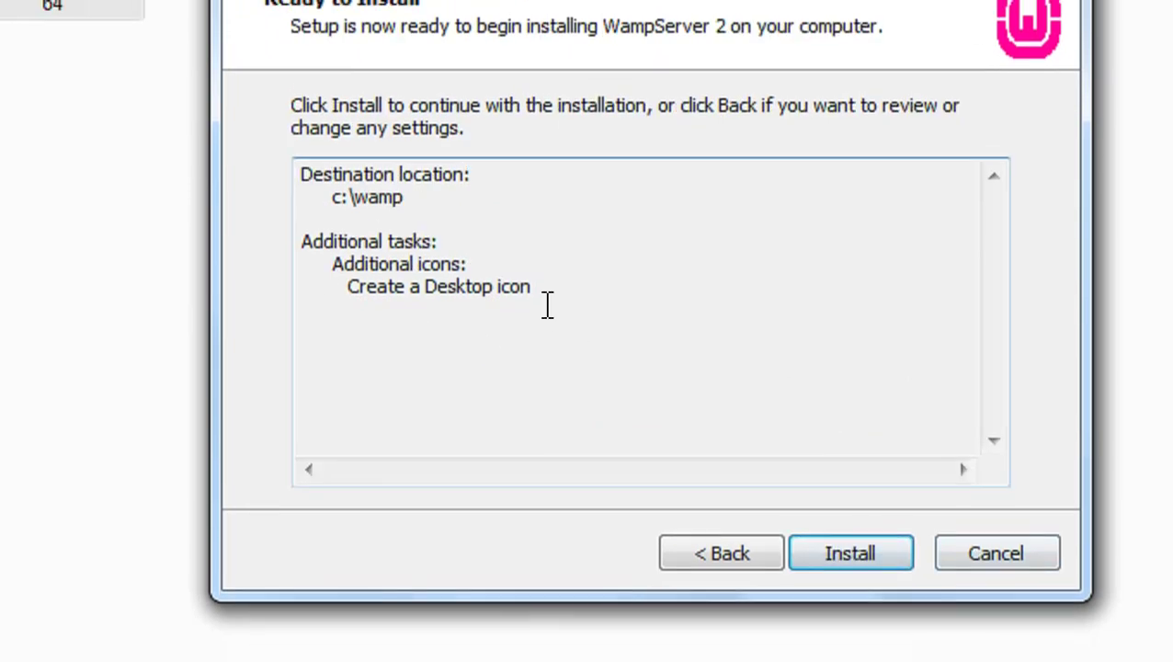
click(897, 540)
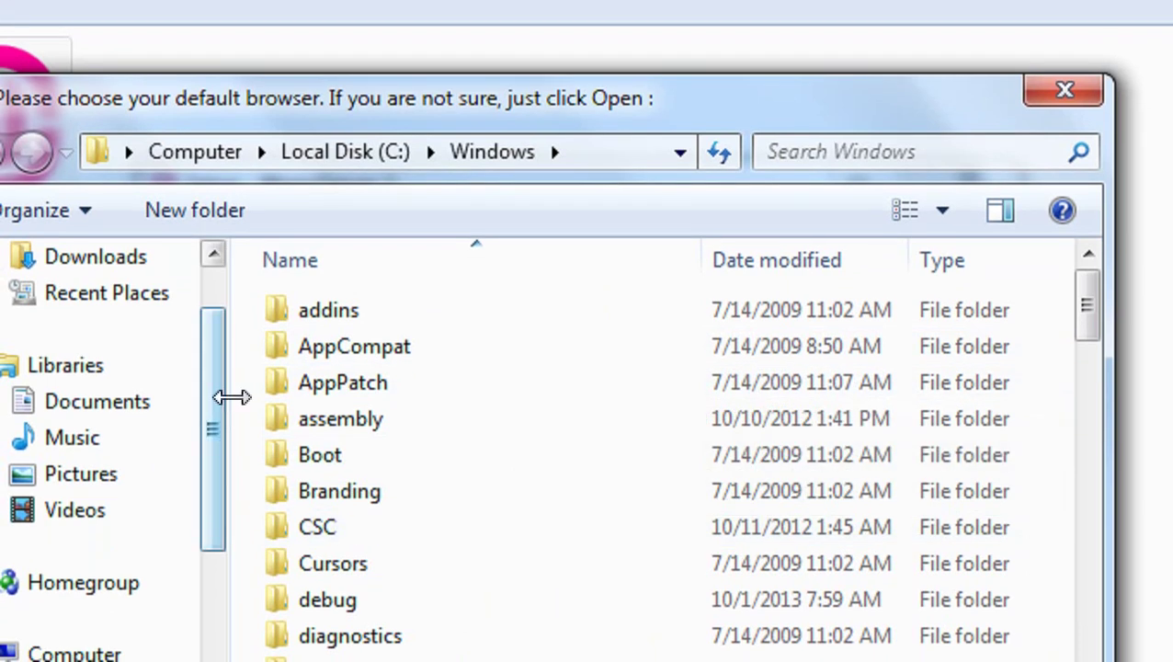
- Choose the Google Chrome shortcut on the Desktop as WampServer's default browser and agree to install the new WampServer 2 homepage
drag(230, 397, 221, 491)
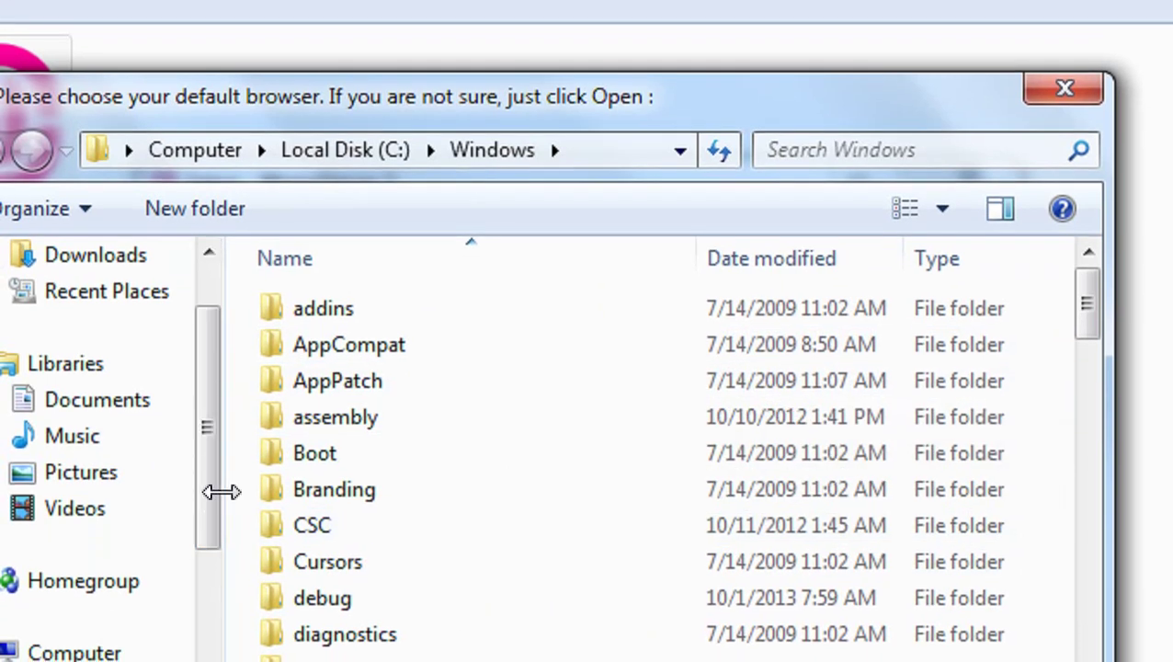
scroll(219, 439, up, 1)
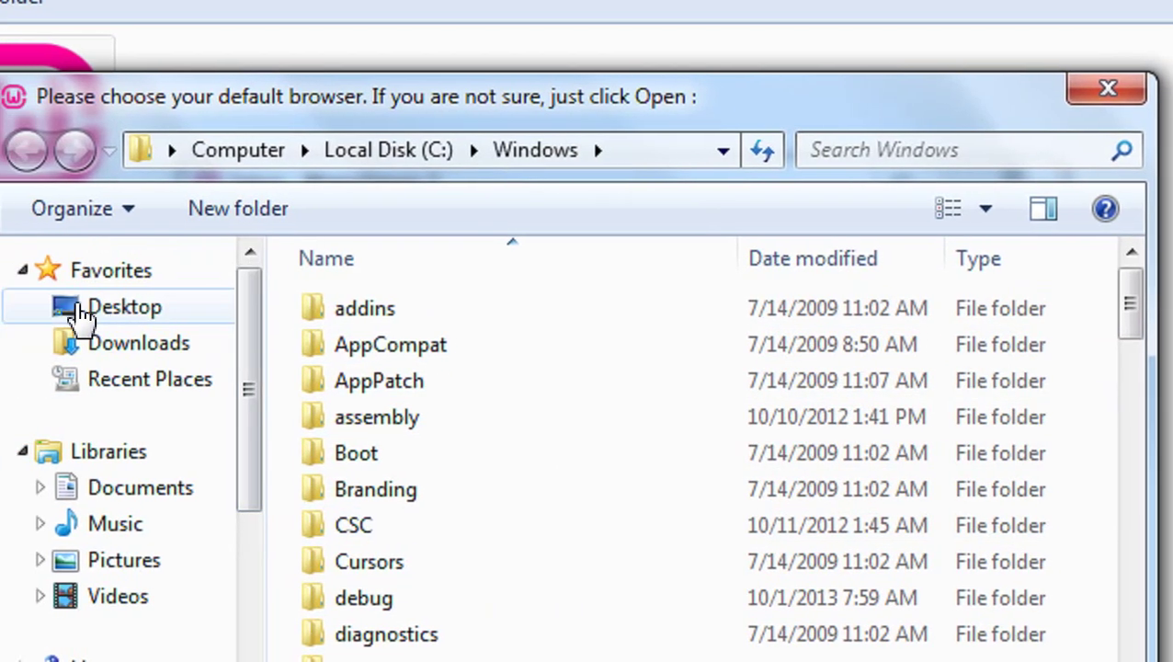
click(110, 307)
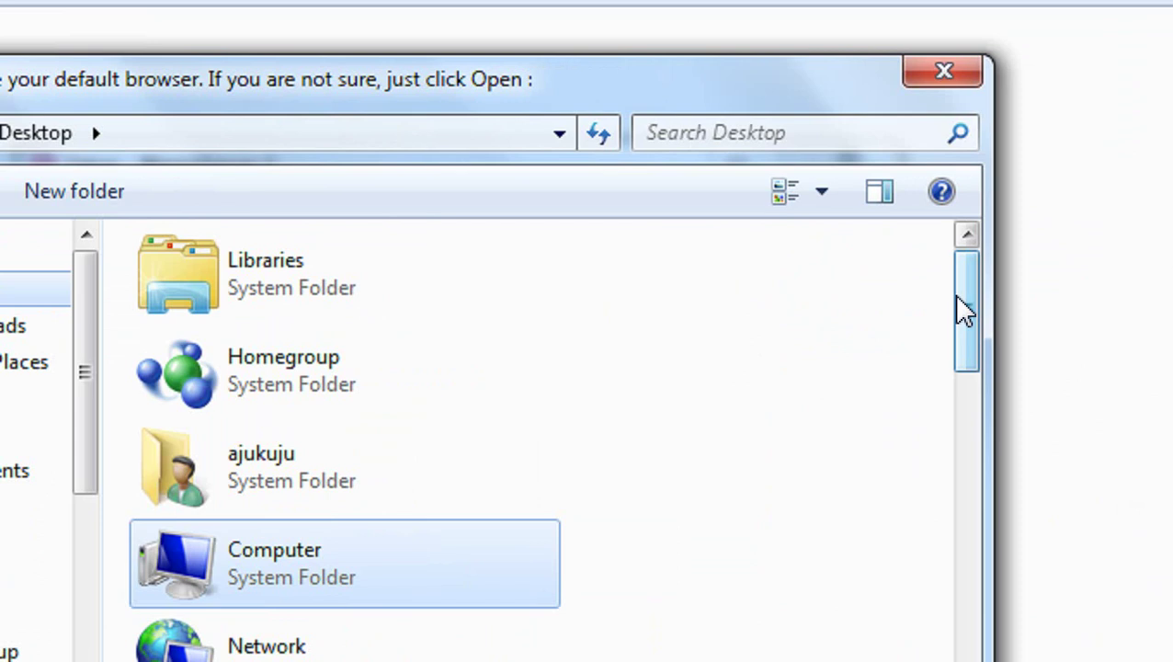
drag(963, 311, 971, 616)
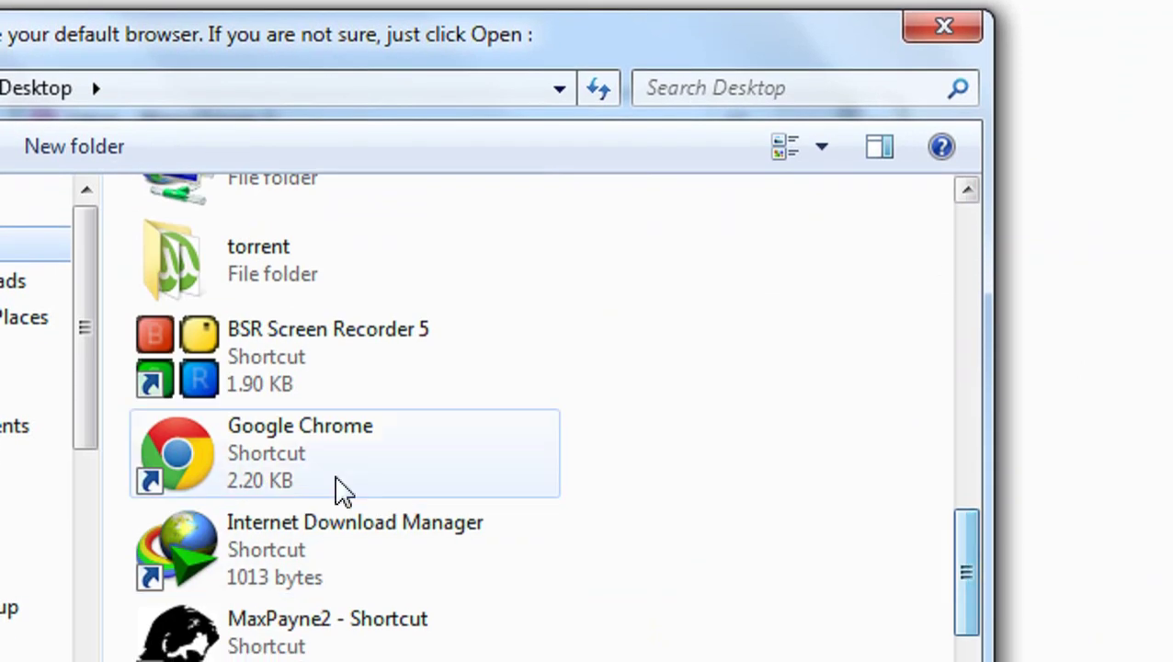
click(290, 471)
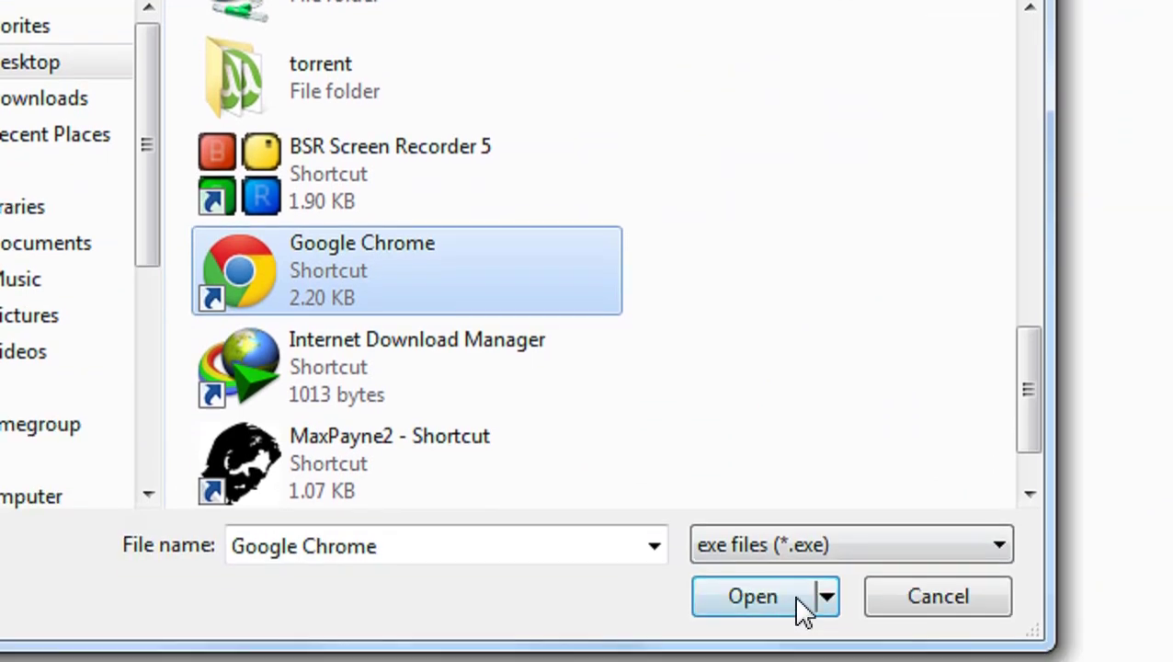
click(763, 607)
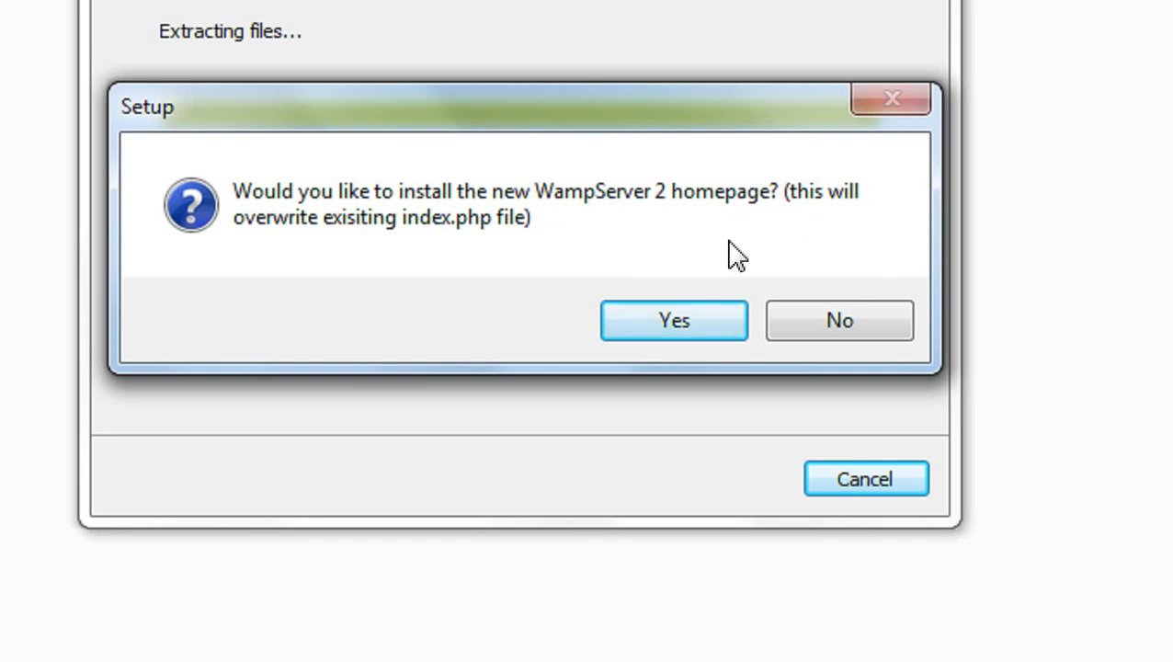
click(625, 319)
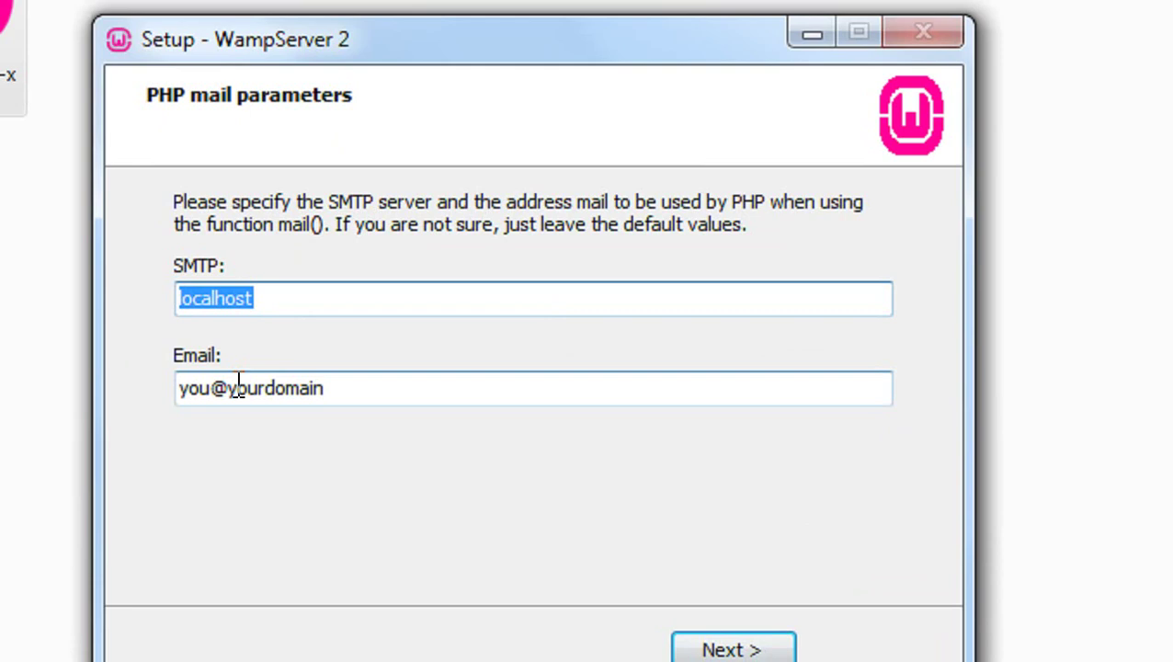
- Clear the PHP mail email address, keep localhost as the SMTP server, and finish the setup with WampServer 2 set to launch
click(256, 312)
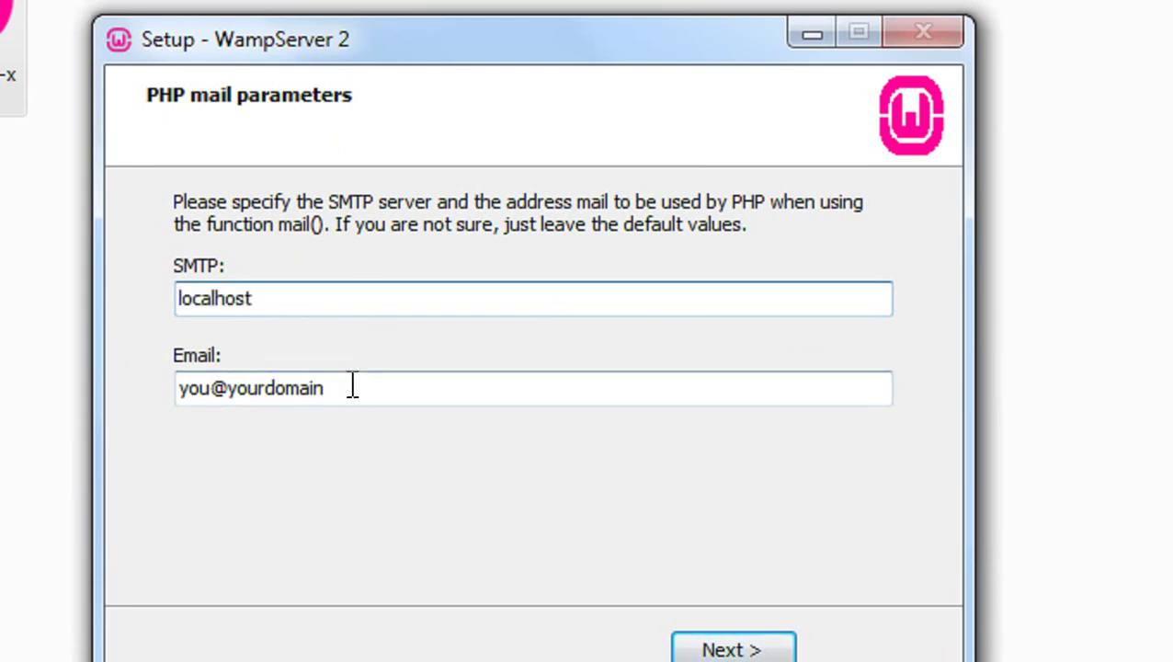
drag(351, 400, 124, 404)
key(BackSpace)
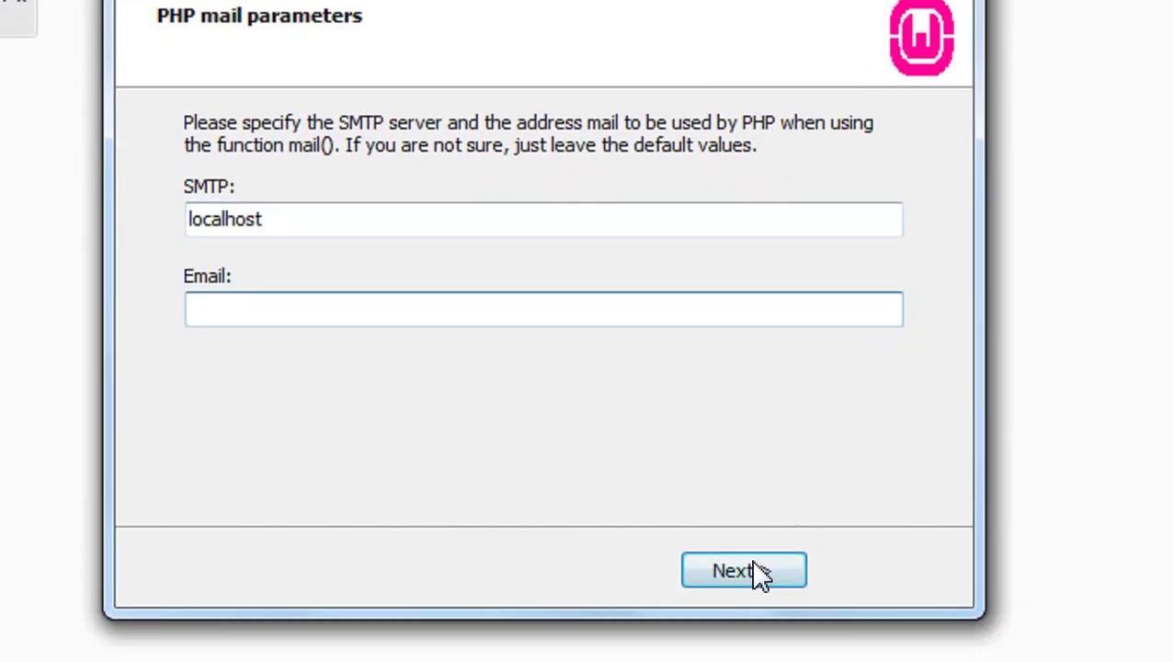
click(757, 571)
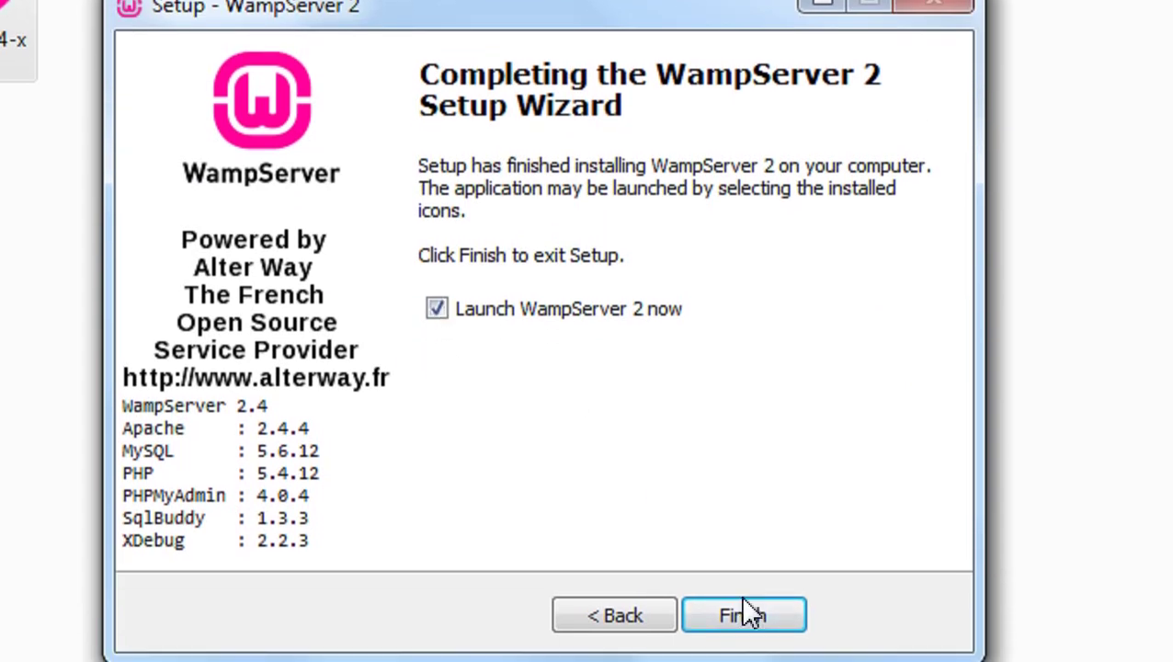
click(746, 641)
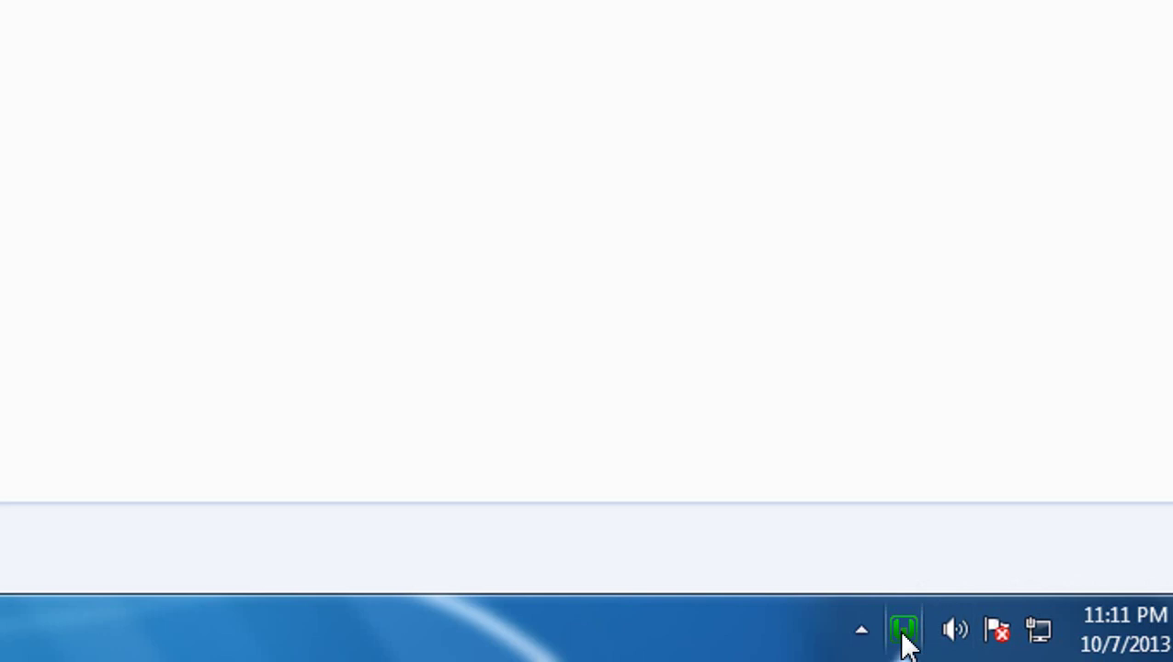
- Stop all WampServer services, check the server status, and start all services again
click(903, 632)
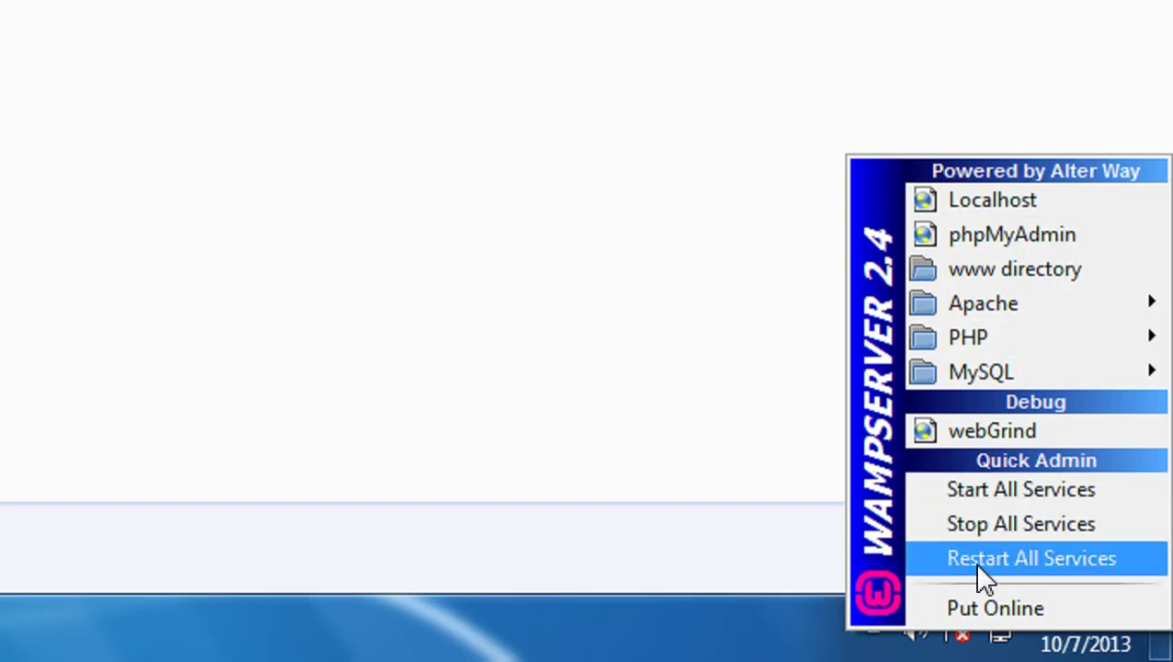
click(985, 542)
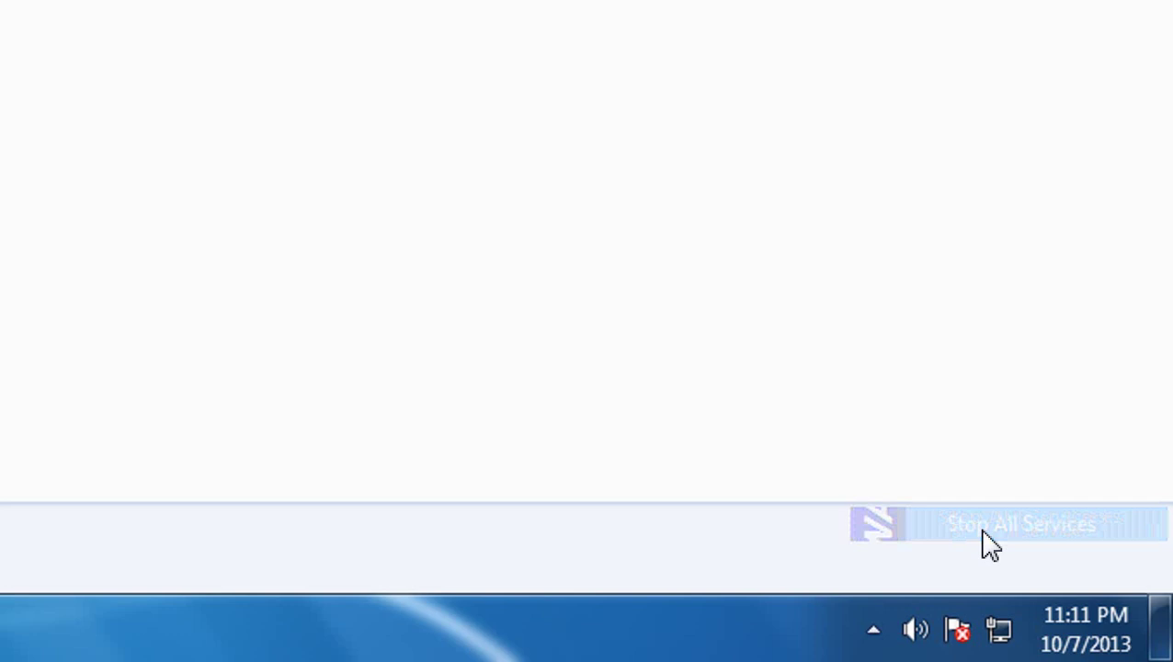
click(875, 628)
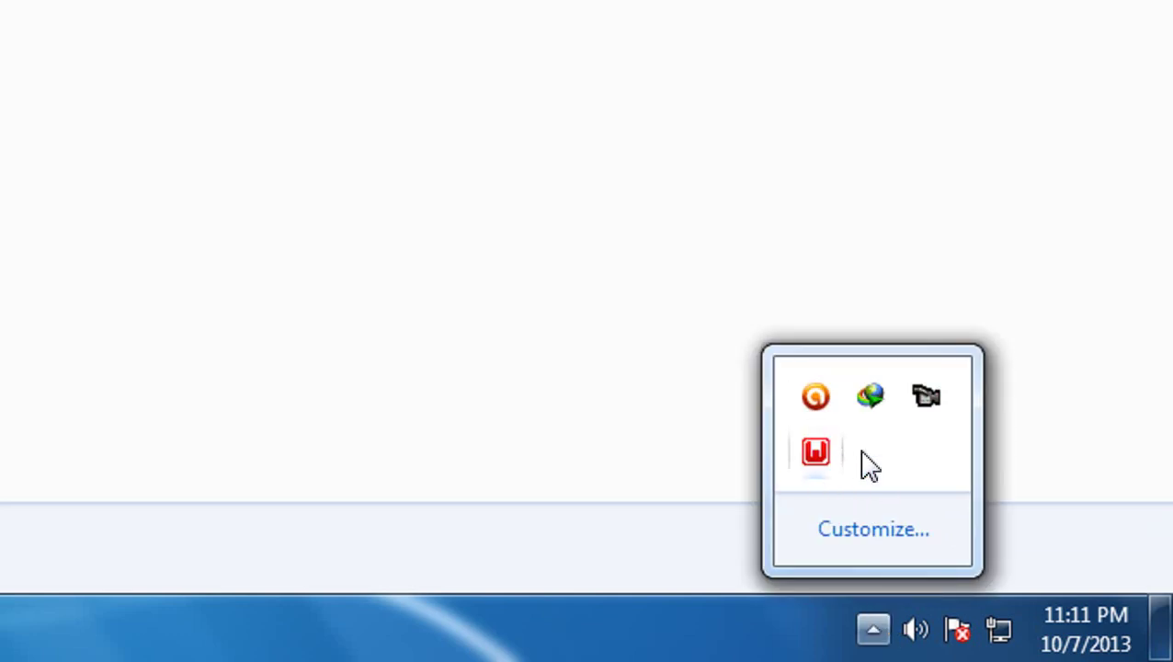
mouse_move(821, 445)
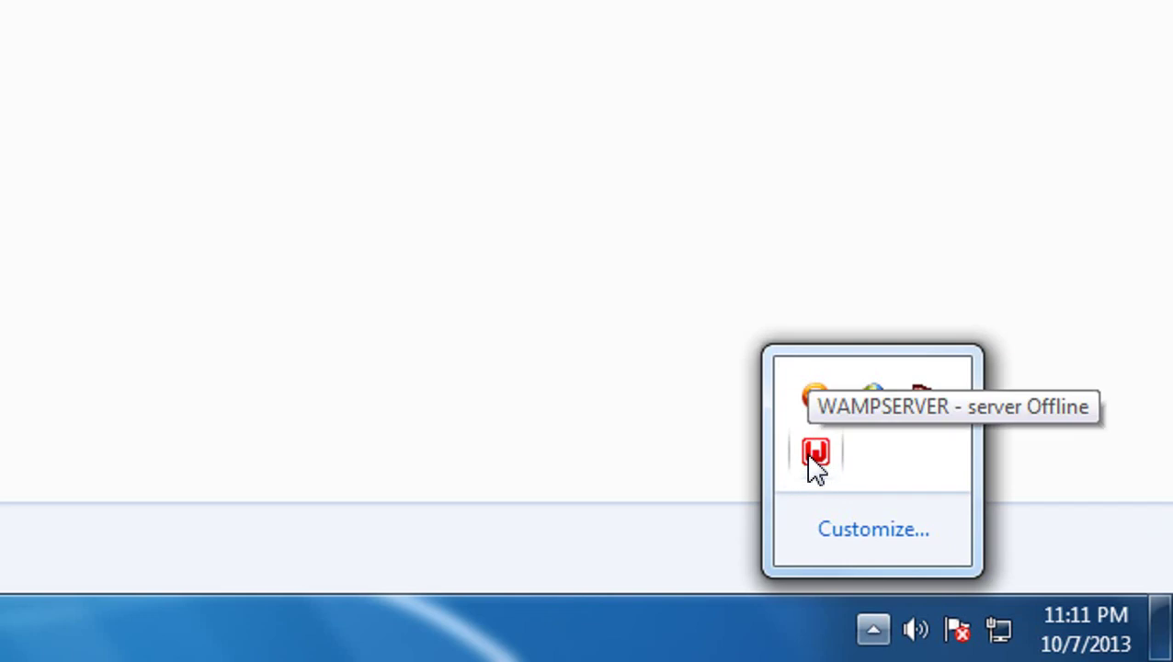
click(818, 459)
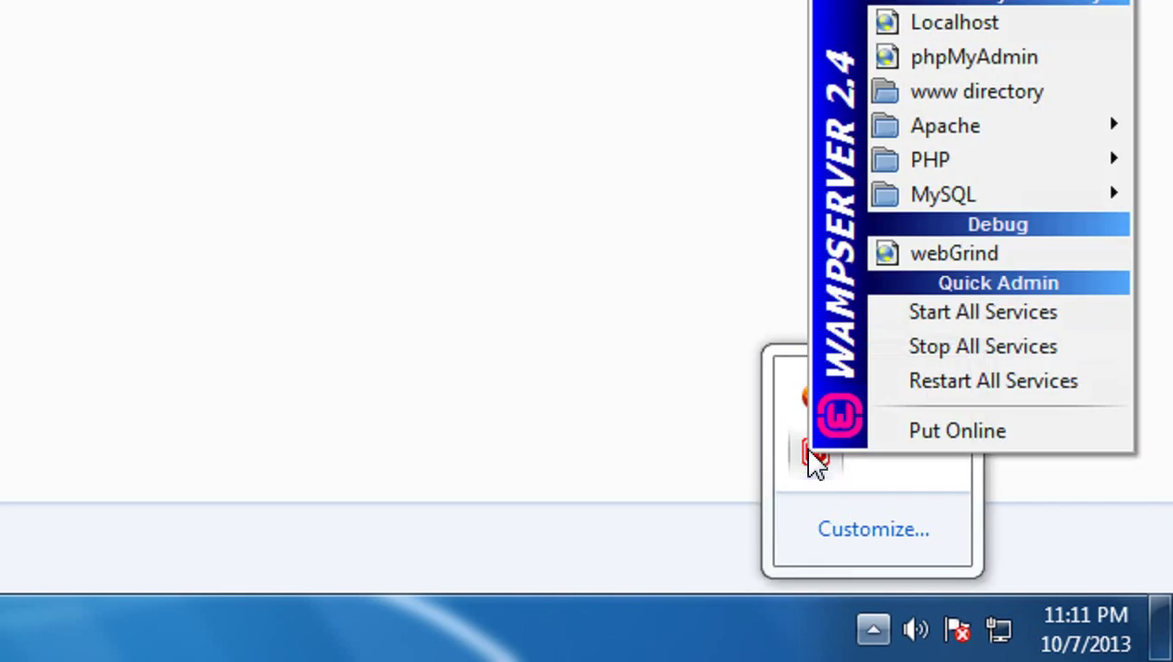
click(951, 313)
click(873, 629)
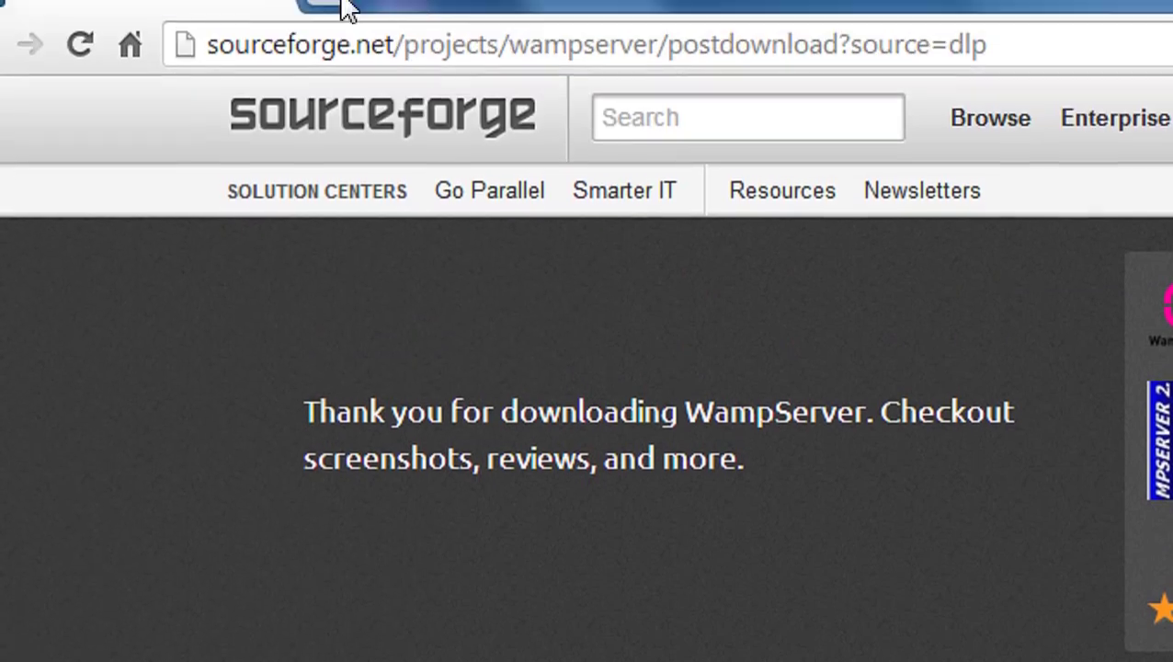
- Open localhost in a new Chrome tab to load the WampServer homepage
key(ctrl+t)
text(lo)
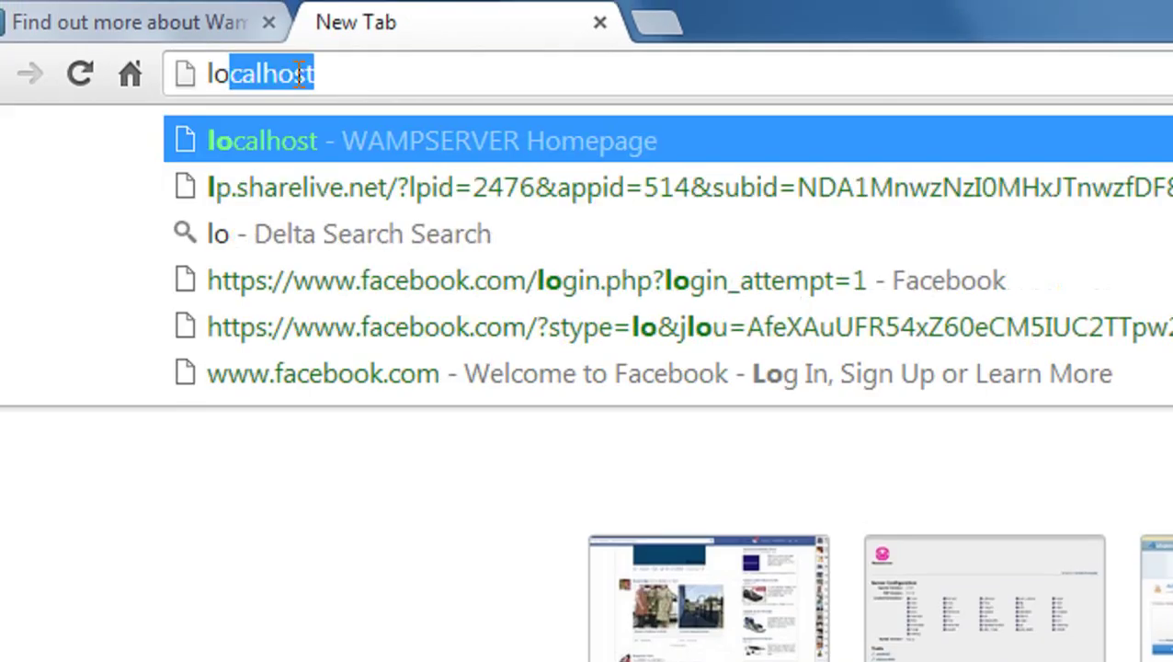
text(calhost)
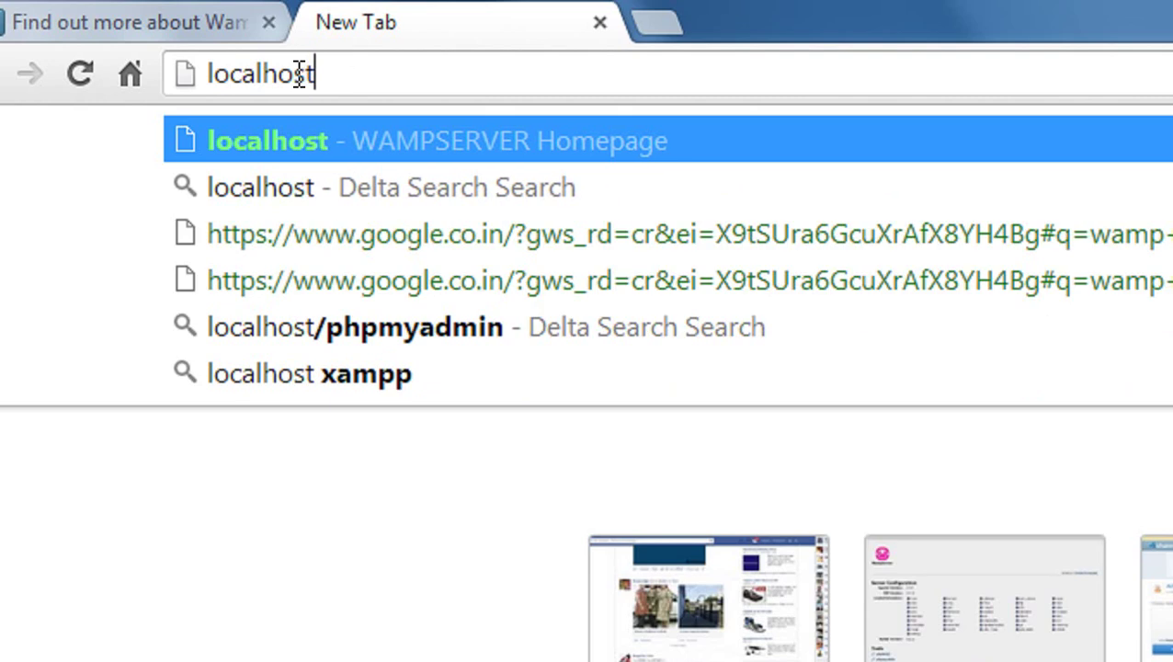
key(Return)
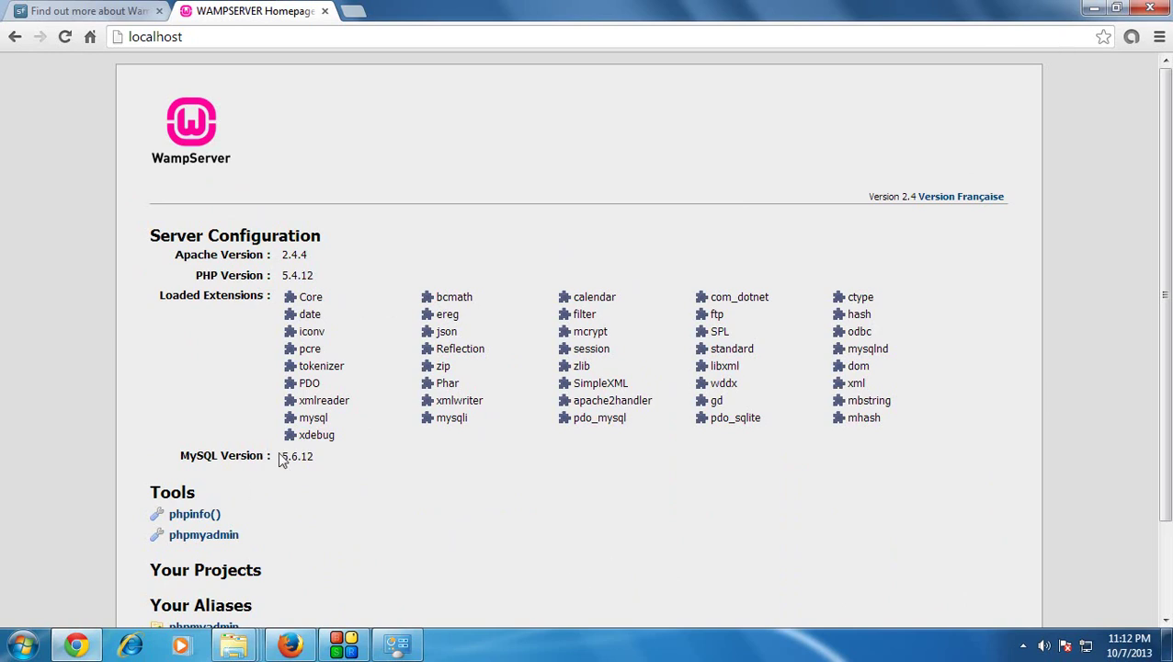
- Examine the MySQL version in the server configuration and open phpmyadmin from the homepage's Tools section
drag(181, 462, 366, 466)
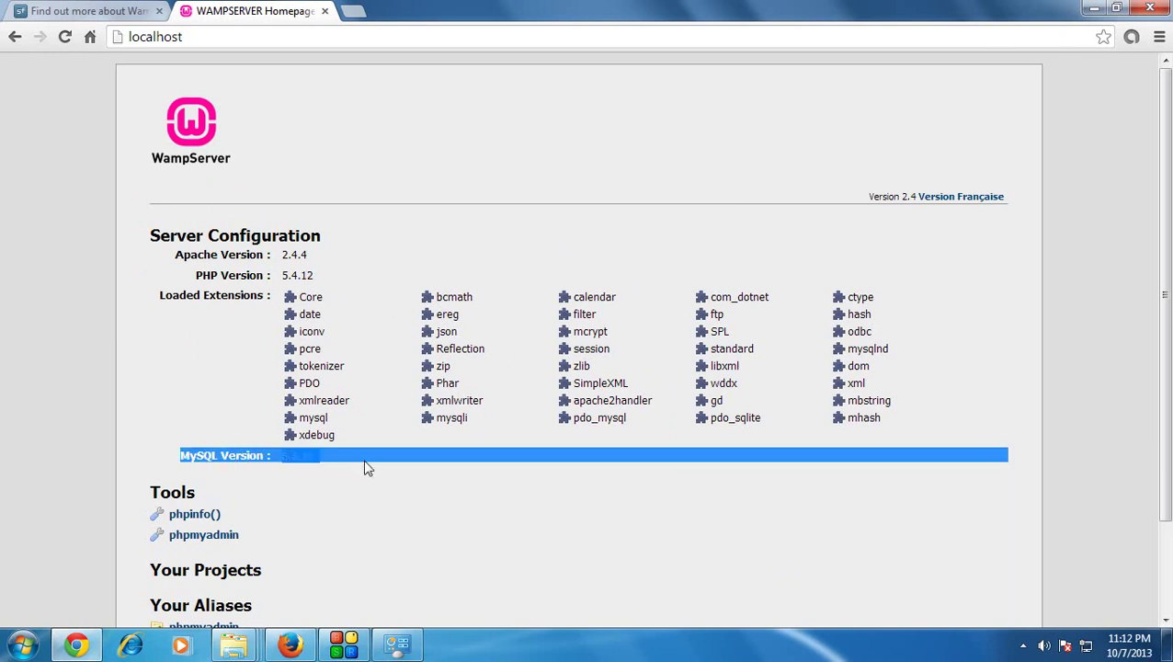
click(389, 479)
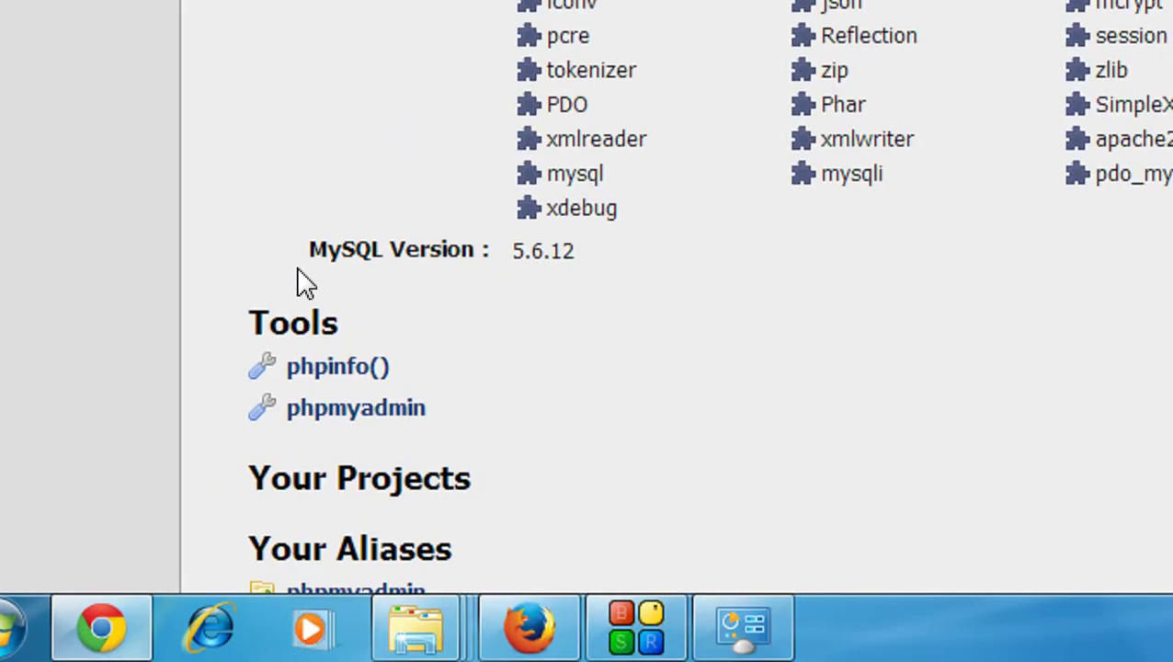
drag(432, 237, 620, 253)
click(670, 335)
click(367, 425)
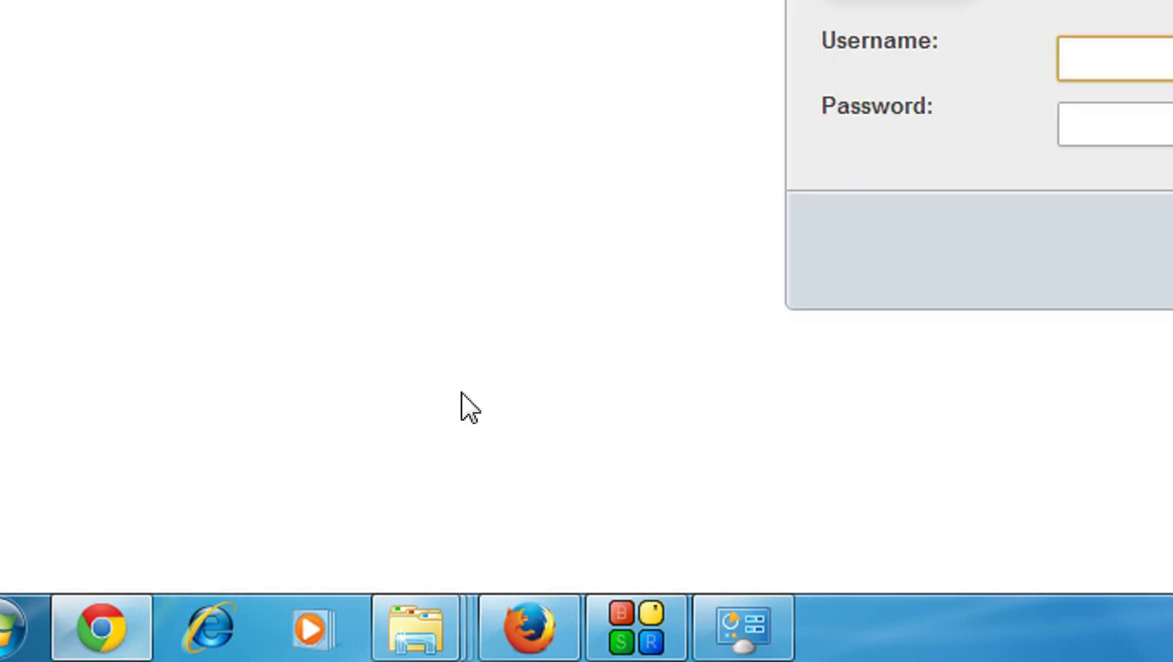